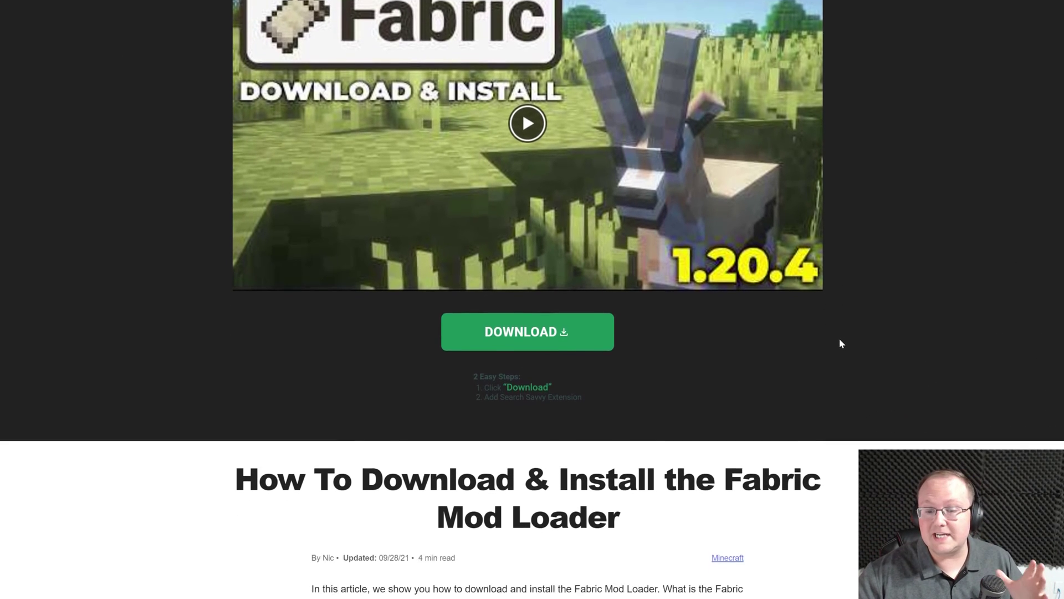
Download fabric-installer-1.0.1.jar, the universal Fabric installer from fabricmc.net, into Downloads
scroll(840, 339, down, 5)
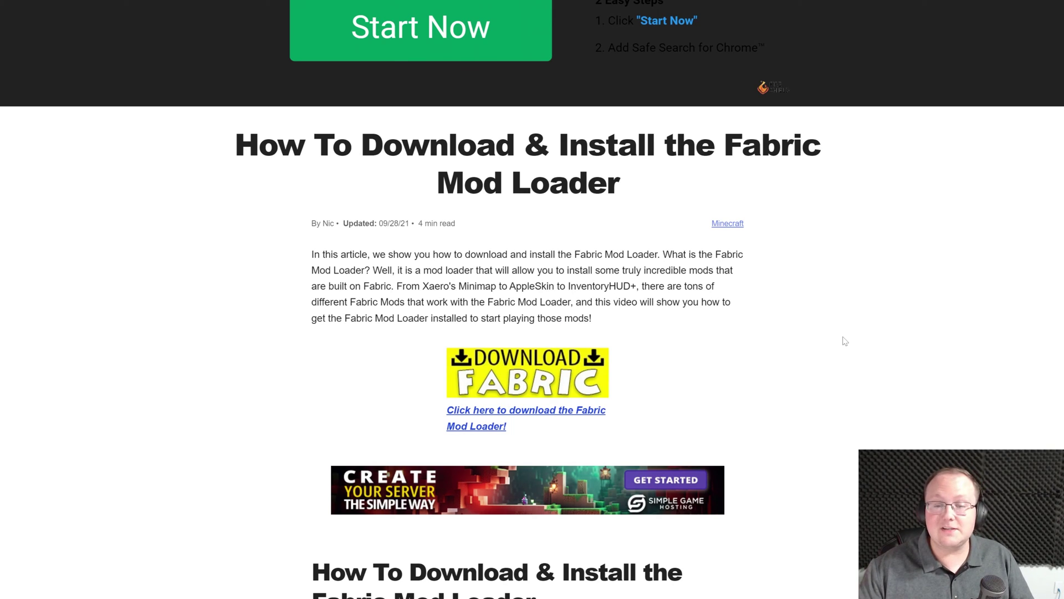
scroll(571, 322, down, 1)
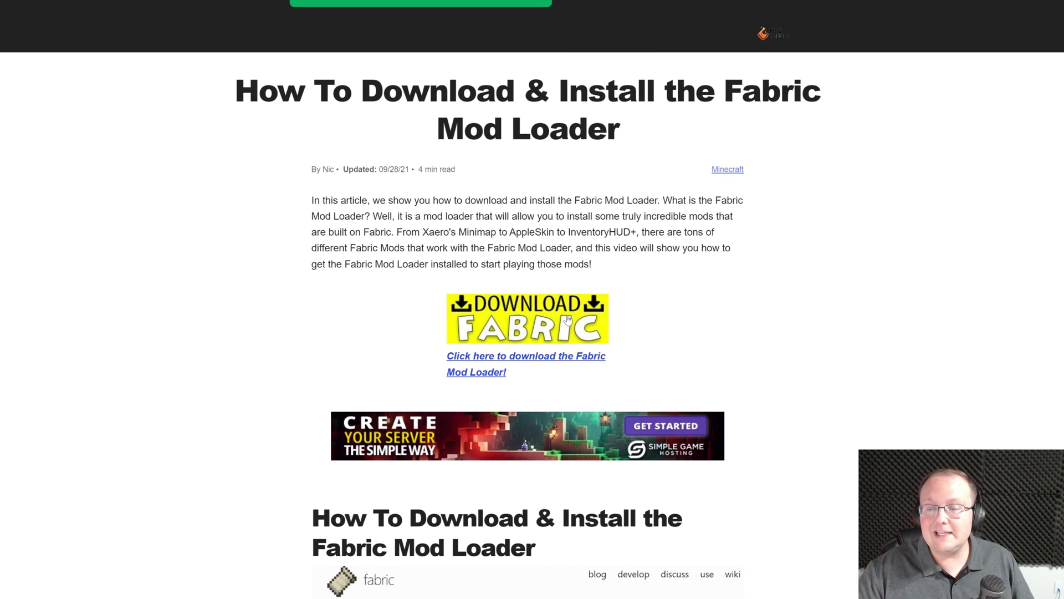
click(568, 322)
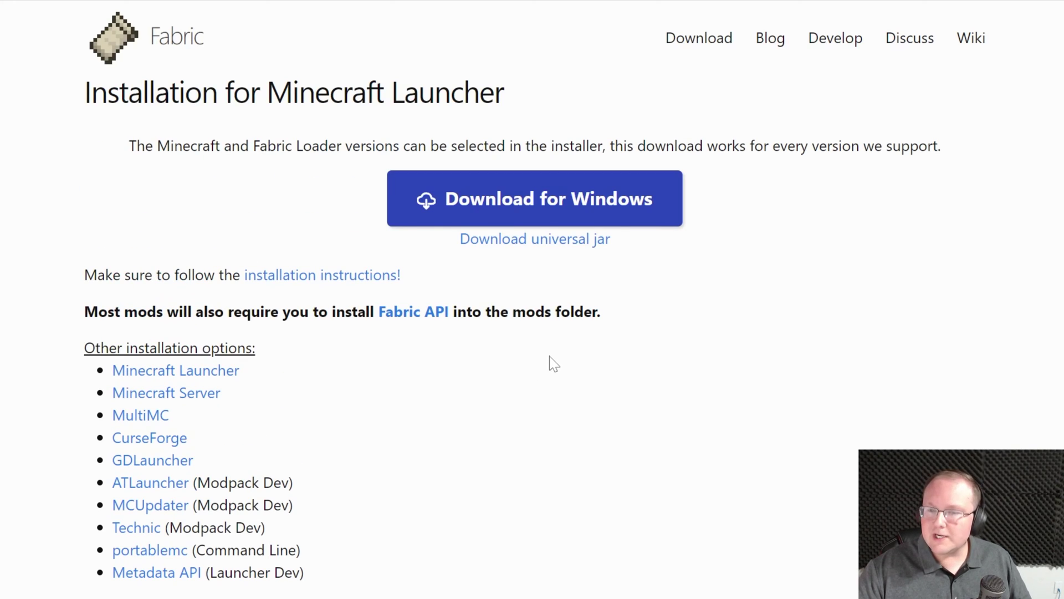
click(529, 244)
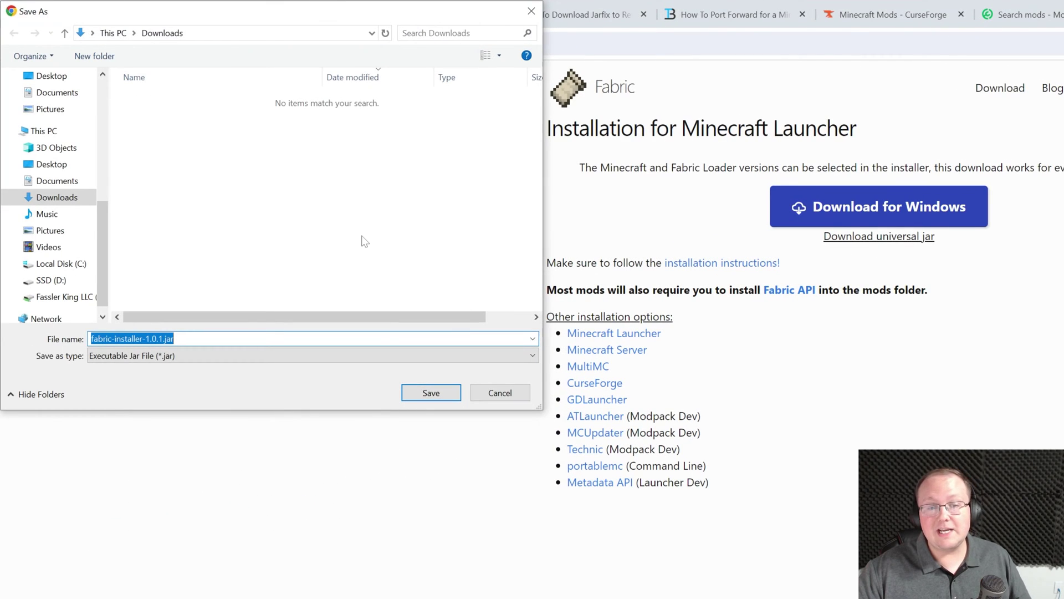
click(422, 395)
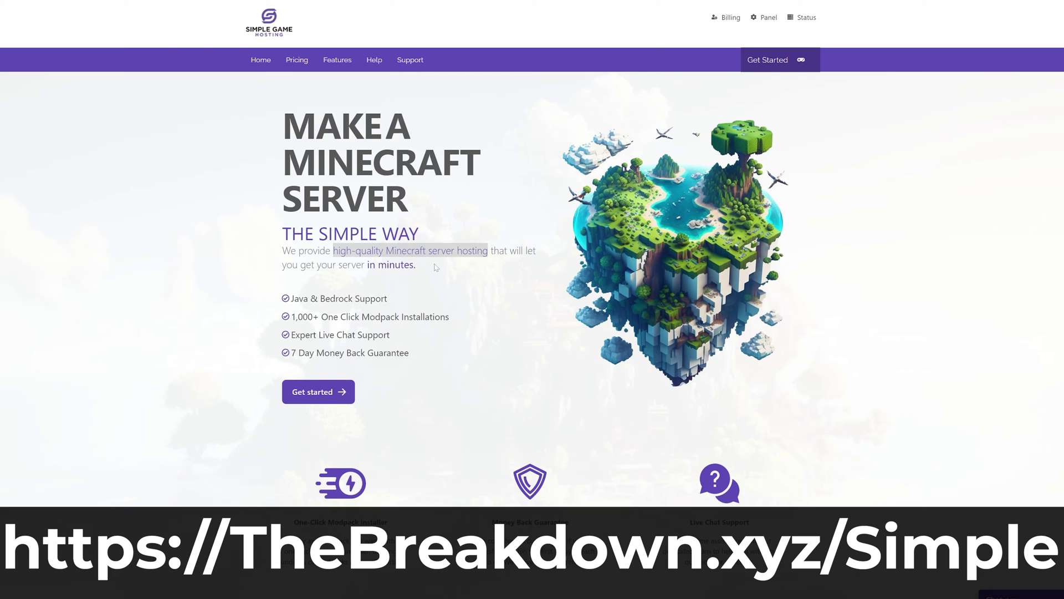
Browse Simple Game Hosting's features and search its modpacks for Pixelmon
drag(291, 334, 416, 340)
scroll(416, 340, down, 4)
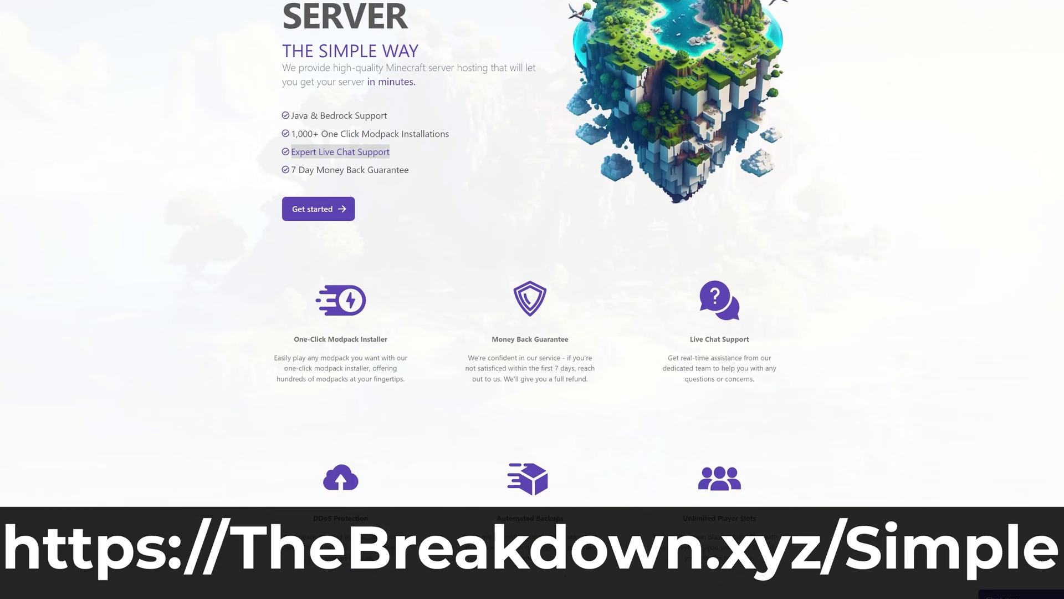
drag(294, 294, 391, 295)
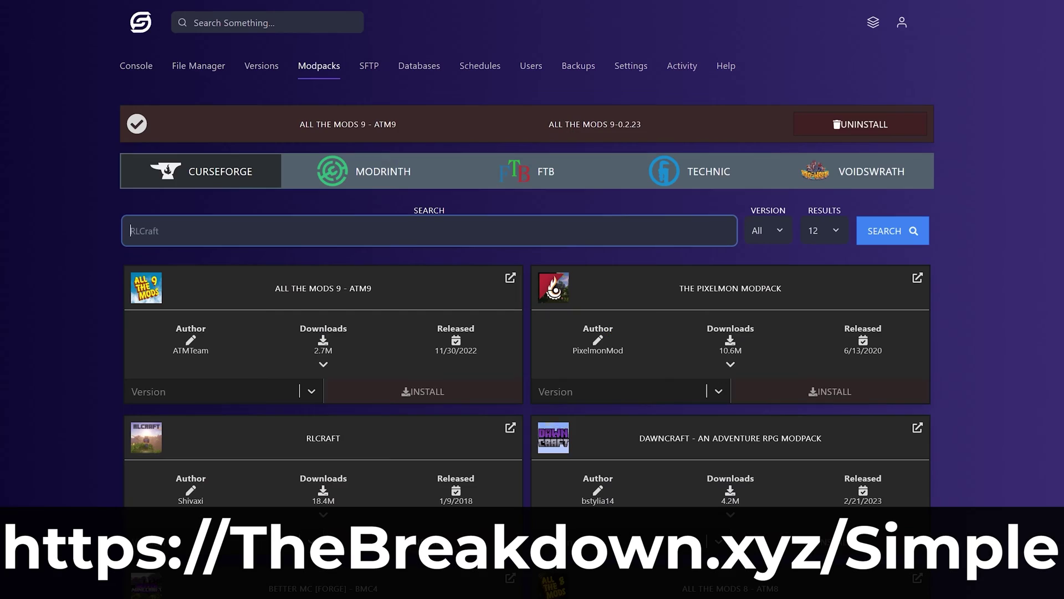
text(Pixelmon)
key(Return)
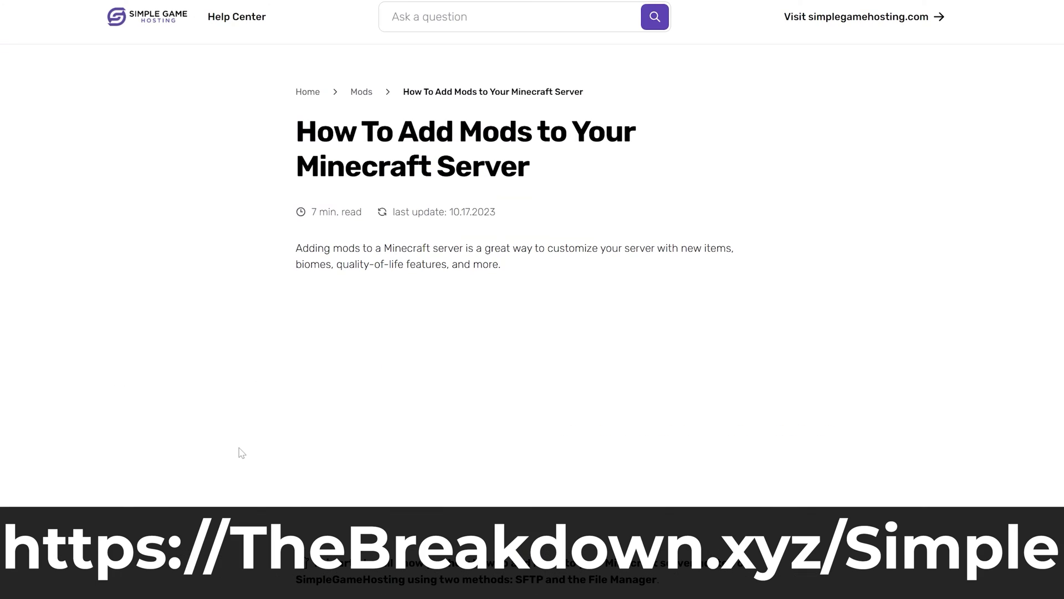
scroll(457, 426, down, 5)
scroll(458, 425, down, 20)
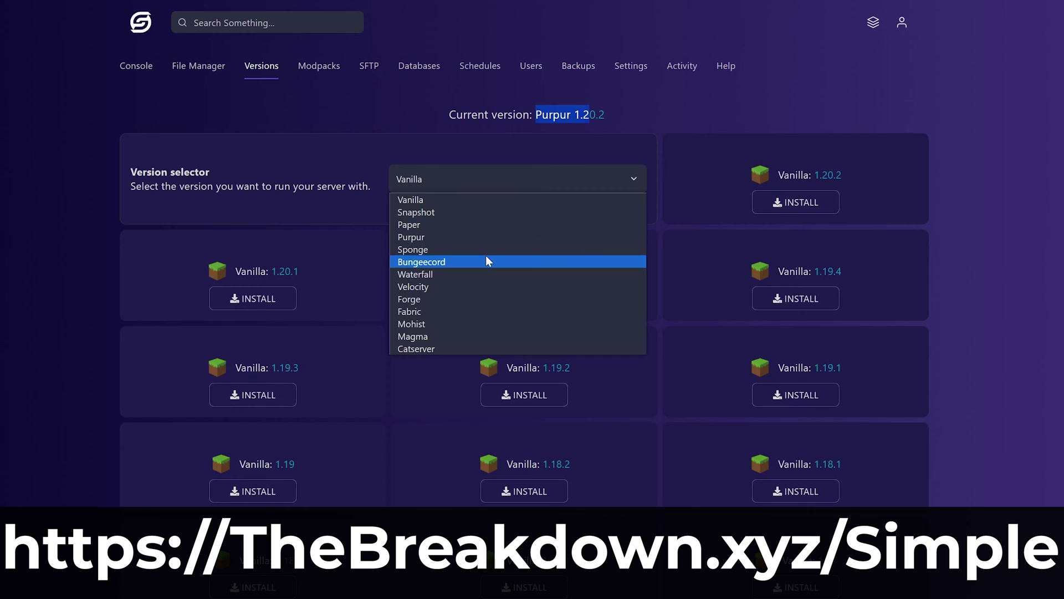
Choose Forge as the server type, request Forge 1.20.2, and enter 'ADD SEED HE'
click(488, 300)
click(795, 202)
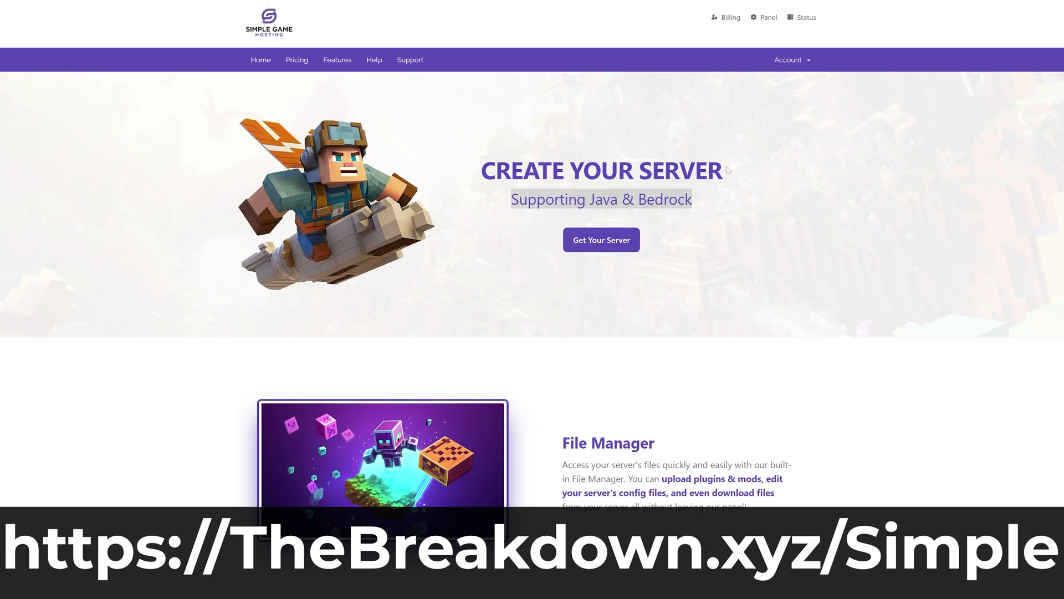
scroll(664, 134, down, 10)
drag(784, 118, 310, 136)
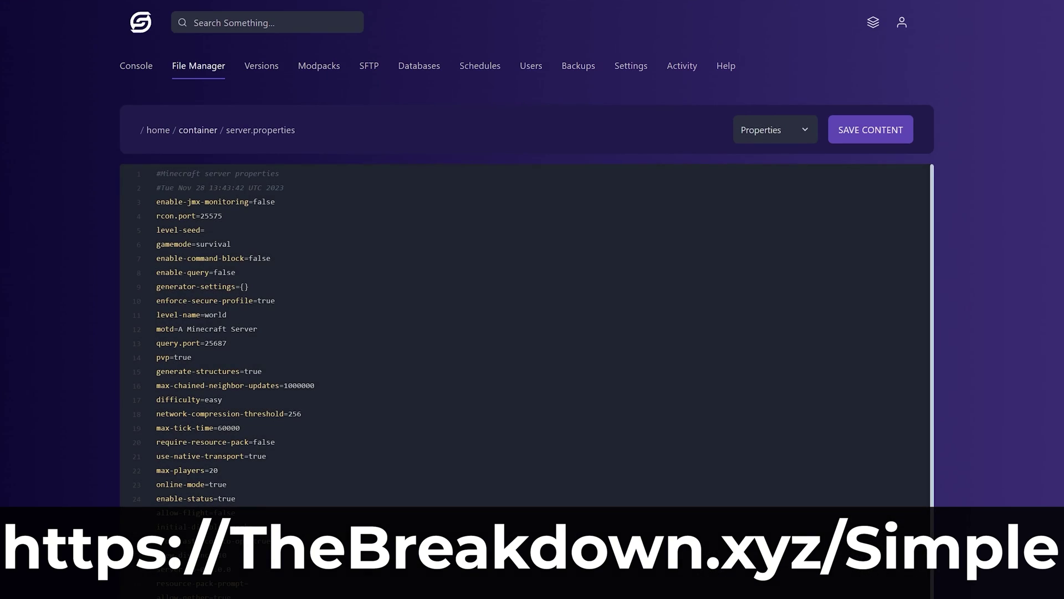
text(ADD SEED HE)
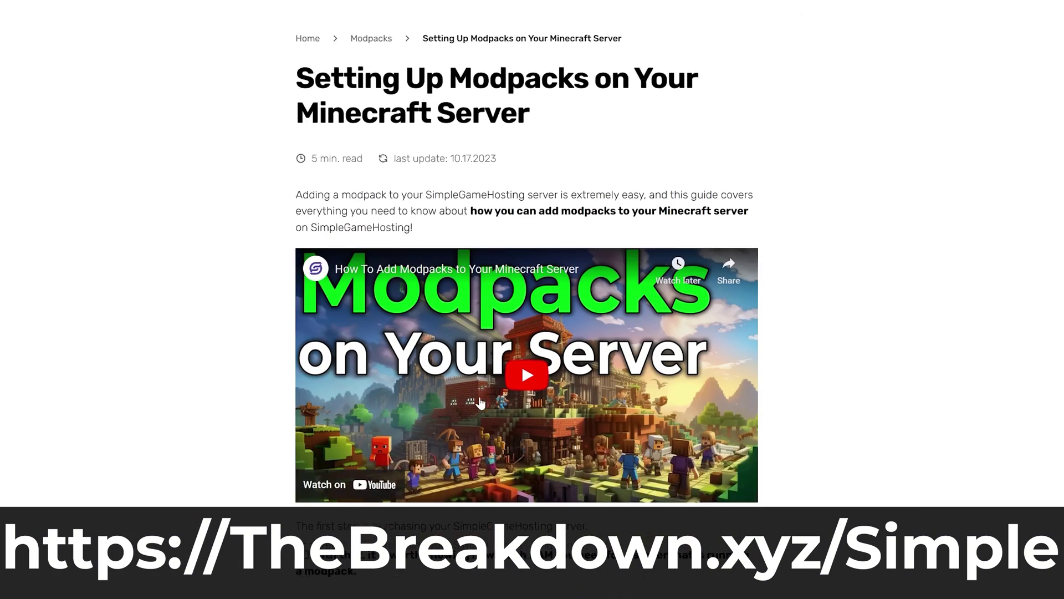
Create and run a new server backup from the Backups tab
scroll(479, 396, down, 10)
scroll(479, 396, down, 20)
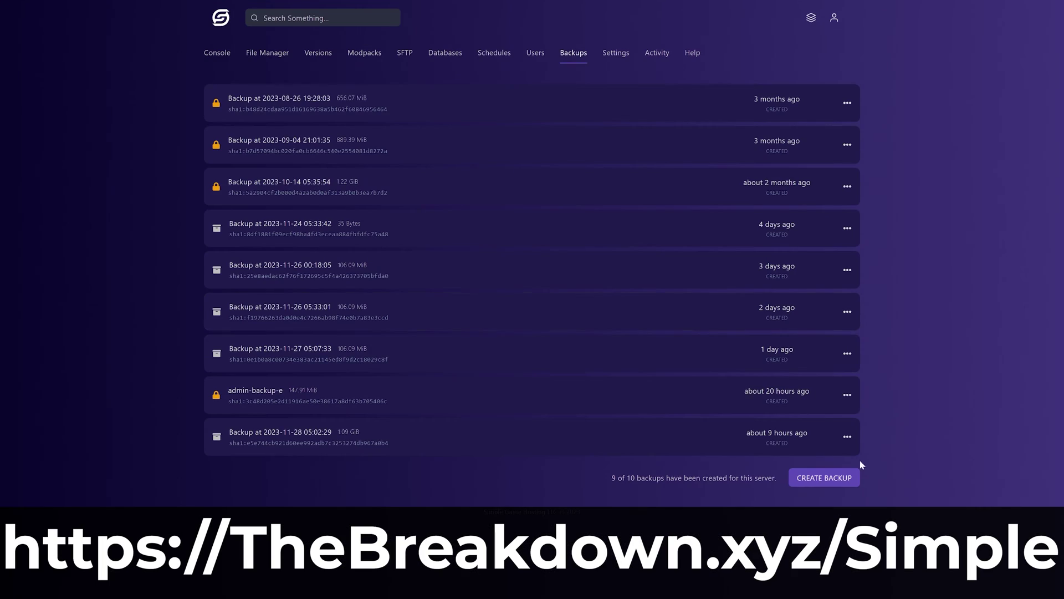
click(824, 478)
click(715, 410)
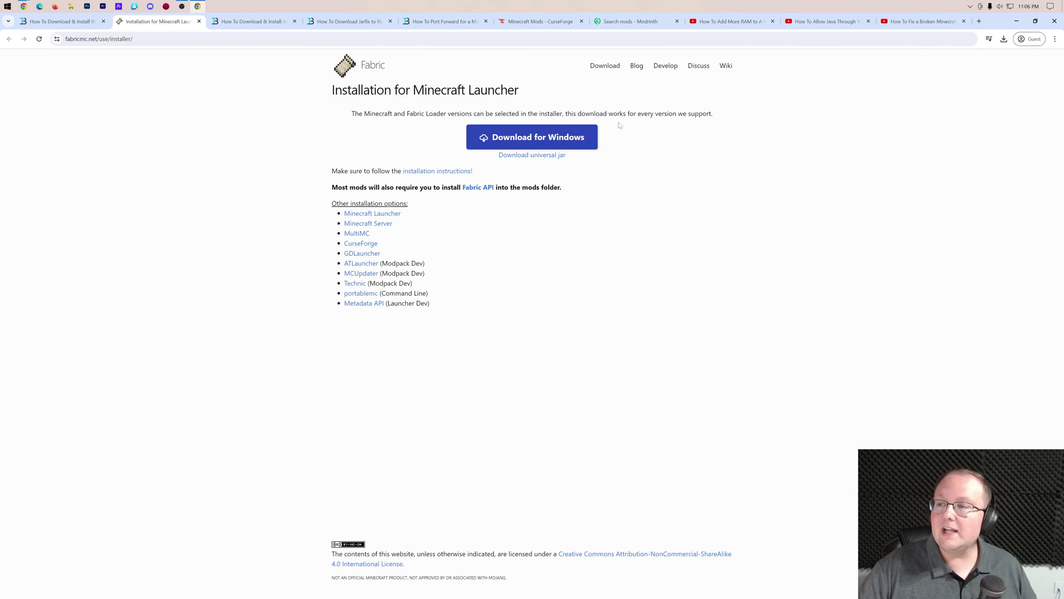
Create a new desktop folder named 'Fabric 1.21 Server'
click(1004, 38)
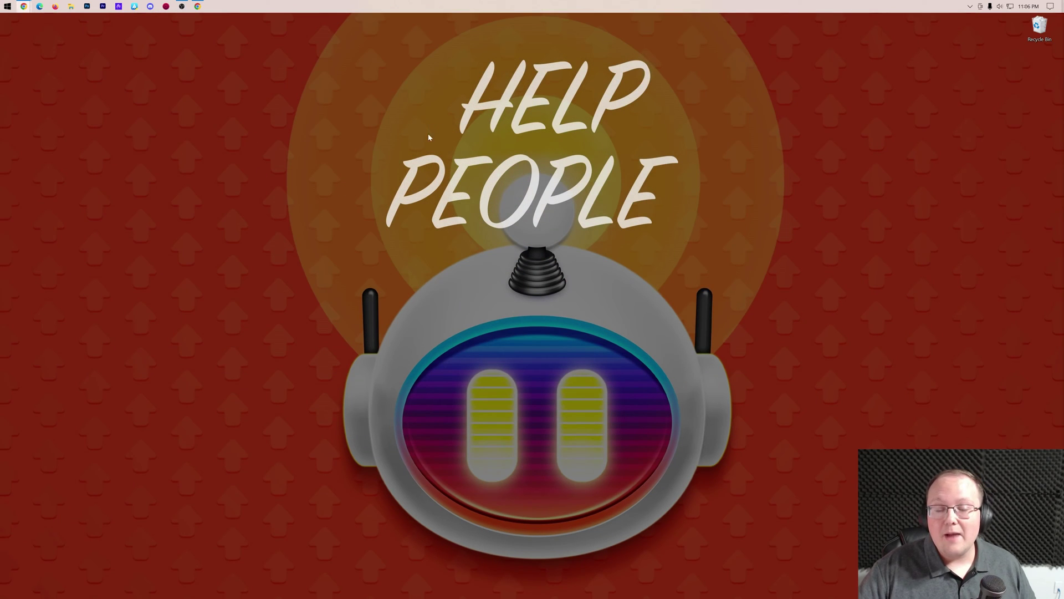
right_click(378, 99)
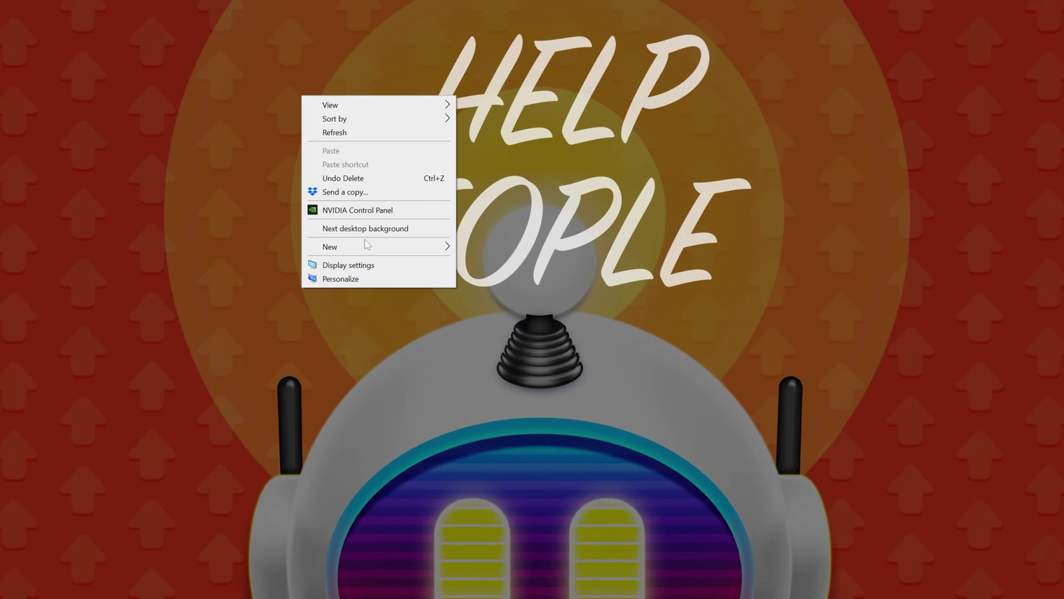
mouse_move(438, 244)
click(504, 250)
text(Fa)
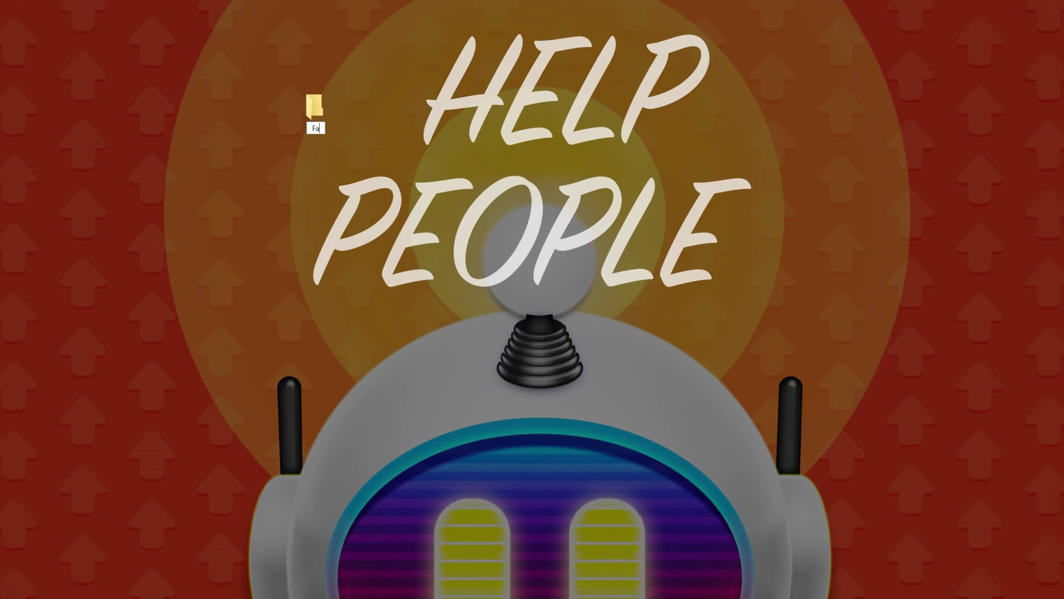
text(bric 1.21 Server)
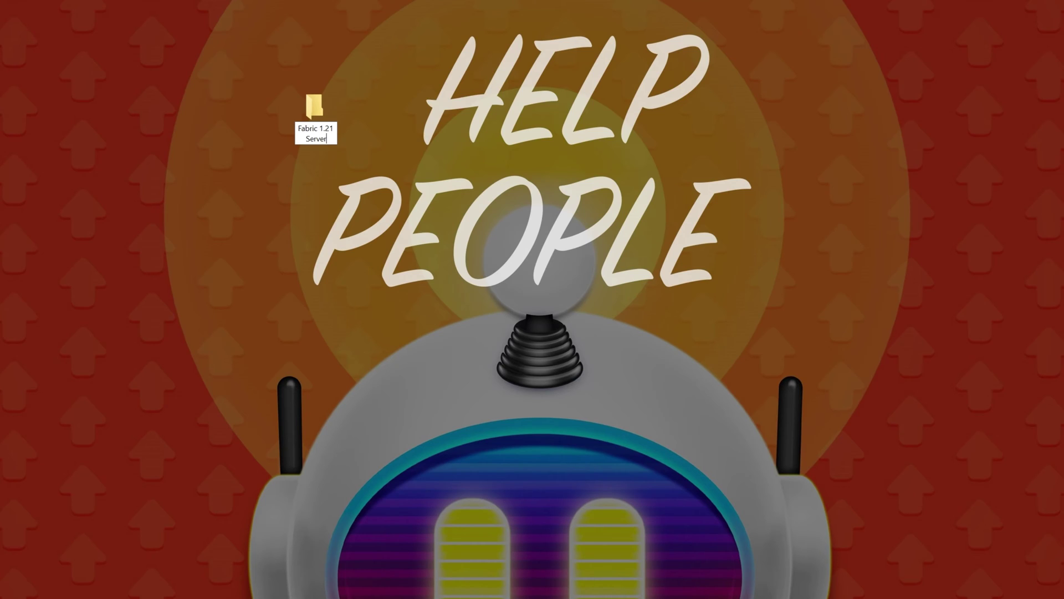
key(Return)
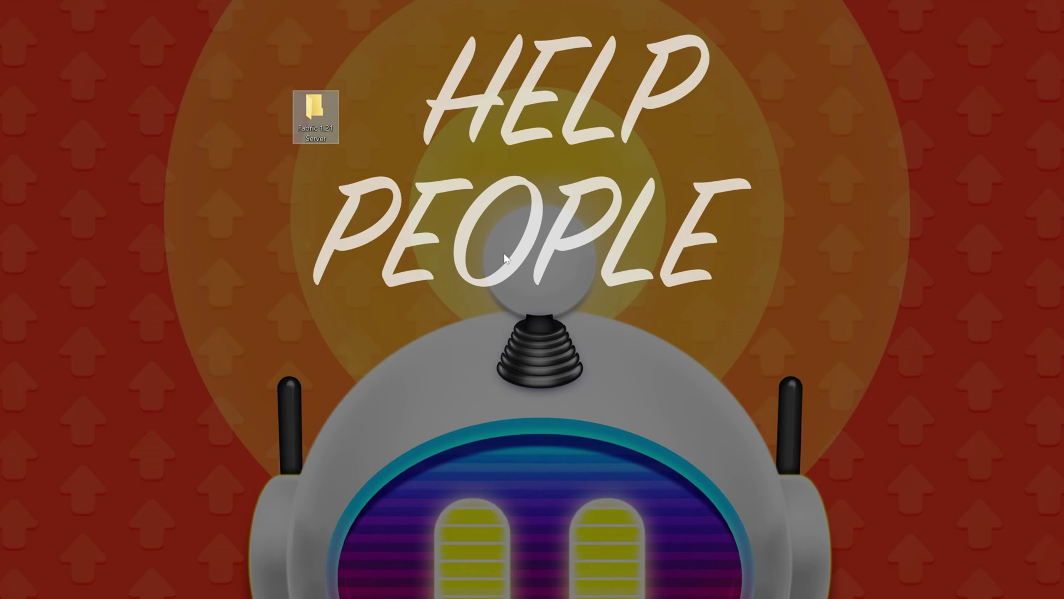
click(396, 140)
Move fabric-installer-1.0.1.jar from Downloads onto the desktop and close Explorer
double_click(308, 114)
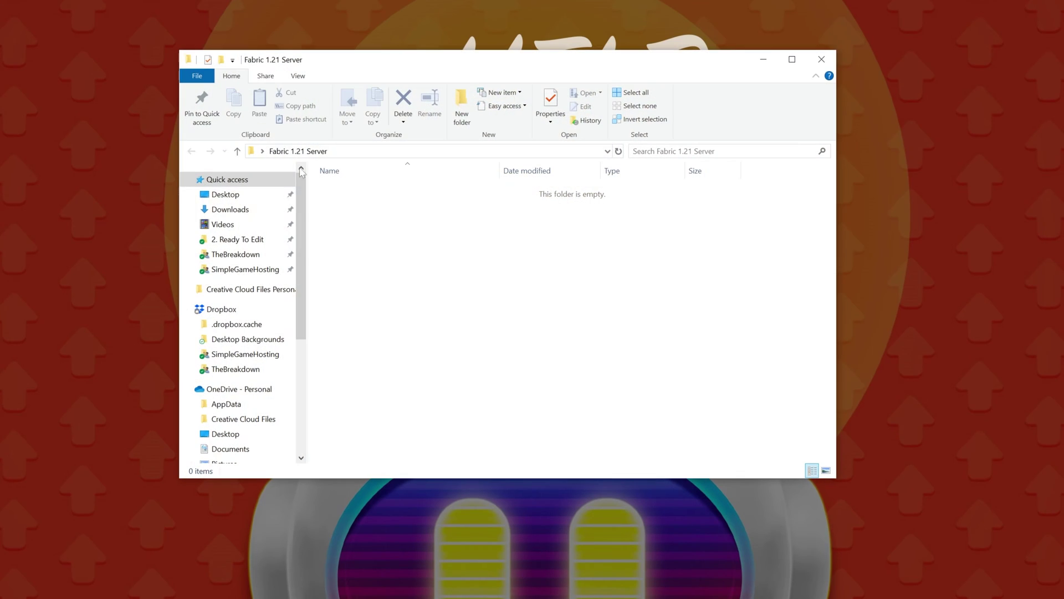
click(244, 209)
drag(365, 205, 136, 183)
click(821, 60)
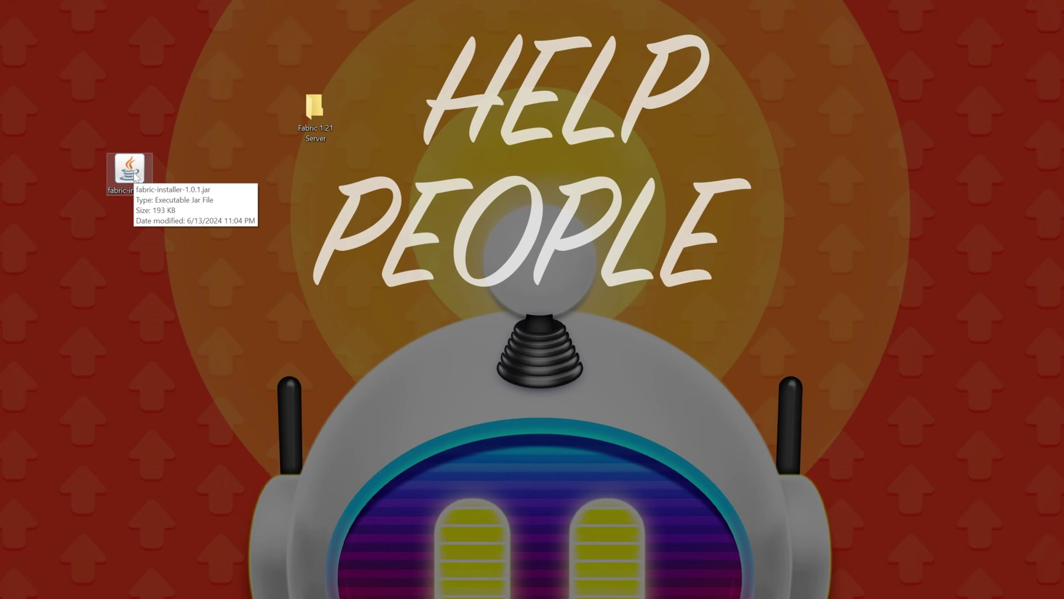
right_click(136, 177)
click(154, 279)
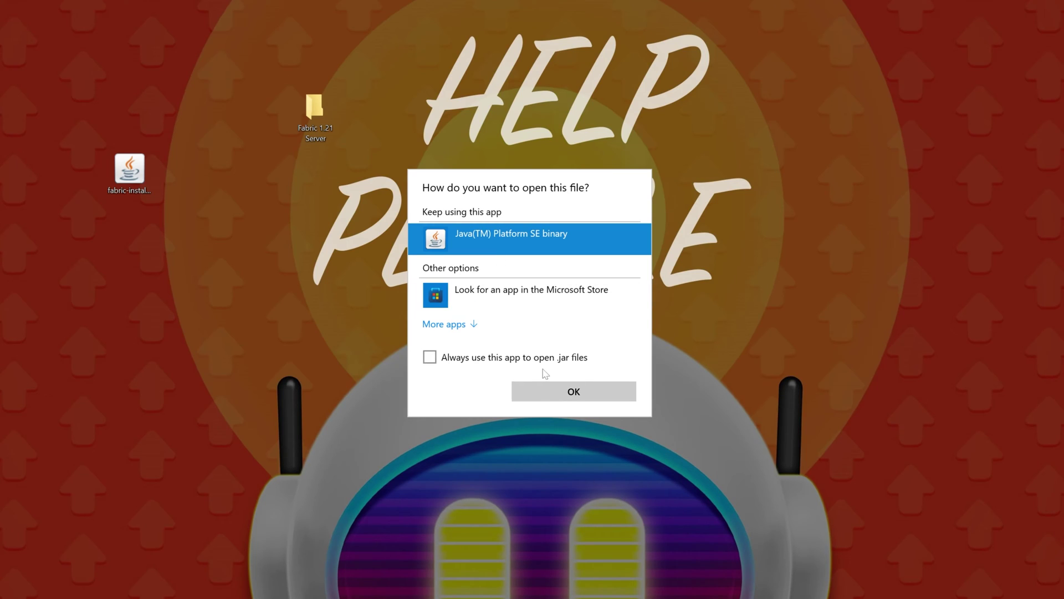
click(297, 203)
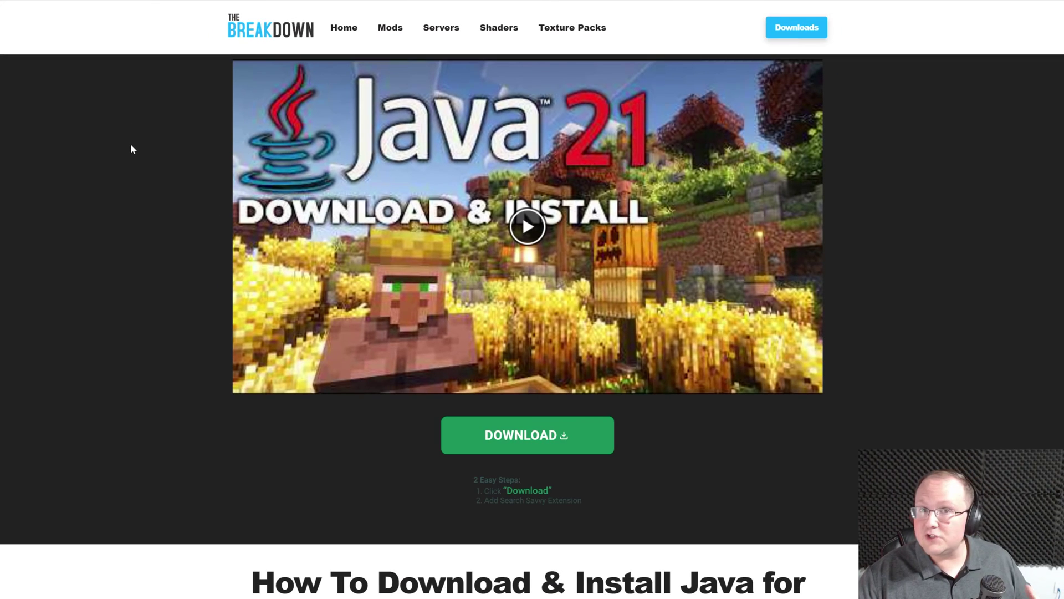
Scroll through The Breakdown's Java for Minecraft Mods & Servers article to its Java 21 download
scroll(130, 144, down, 15)
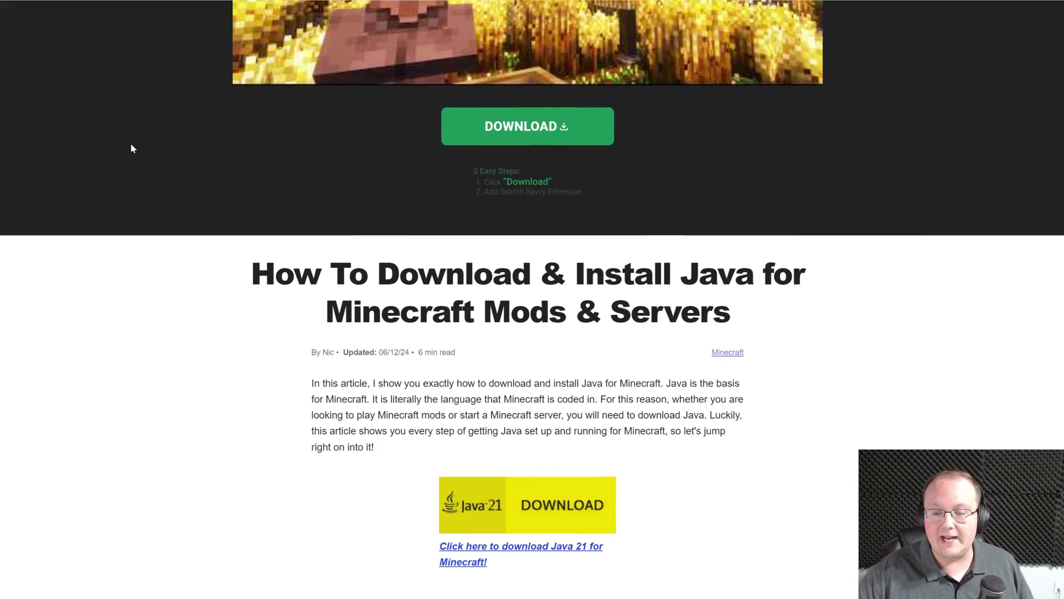
scroll(133, 149, down, 4)
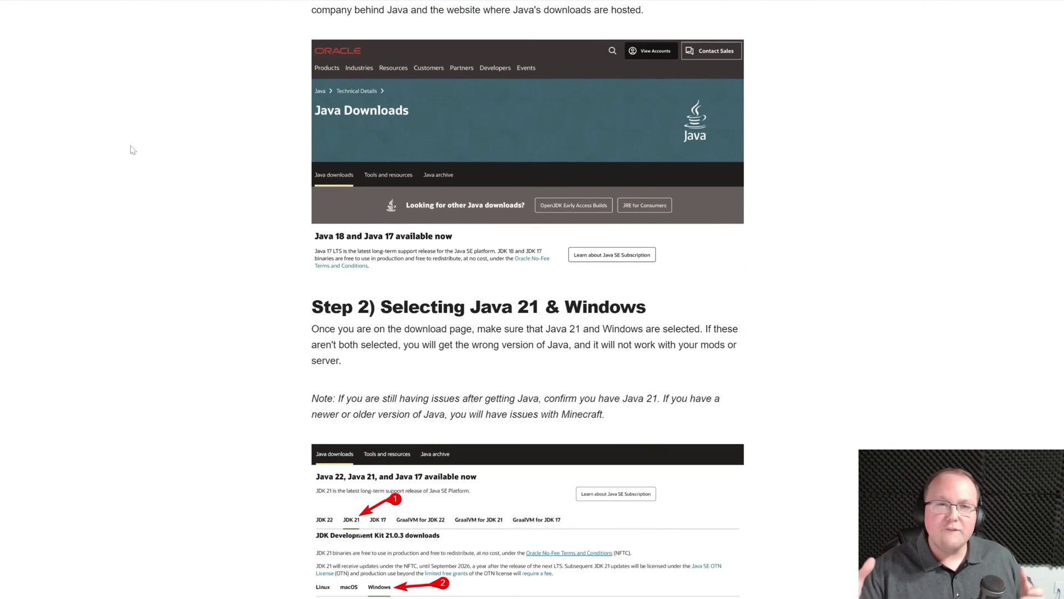
scroll(132, 150, up, 15)
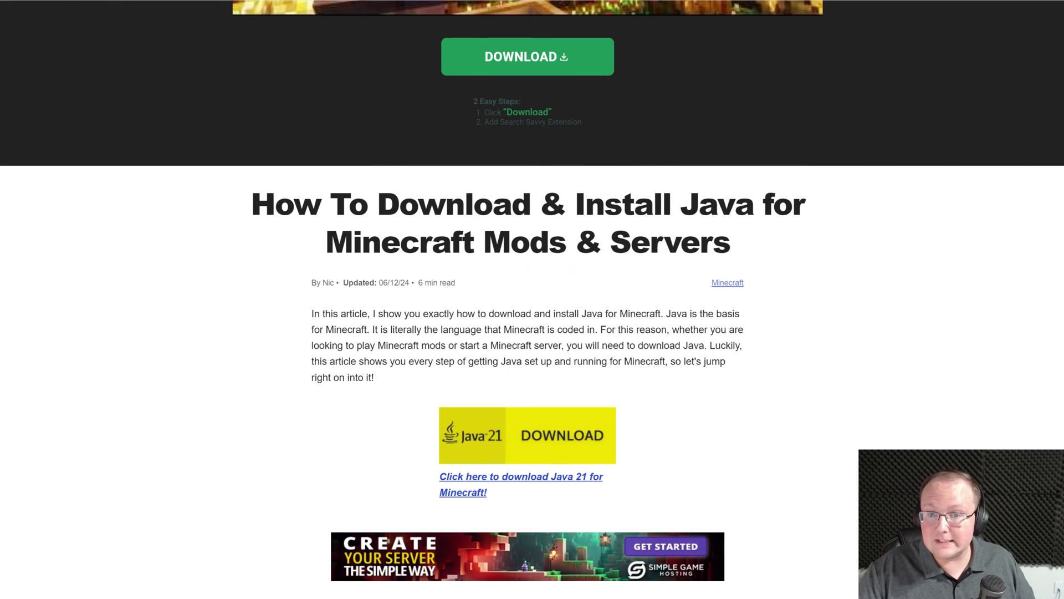
drag(475, 243, 810, 253)
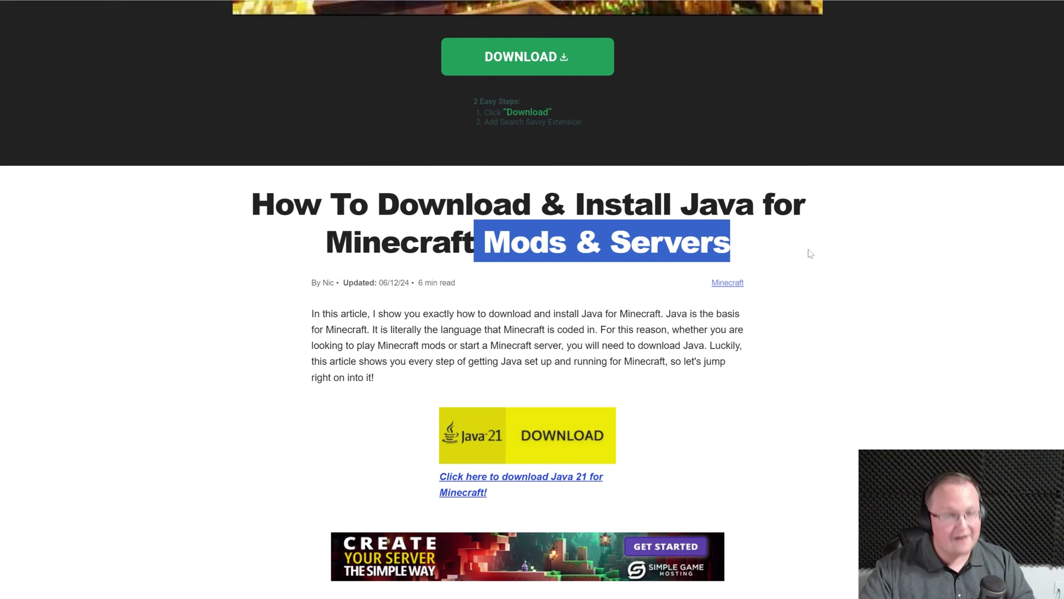
click(810, 253)
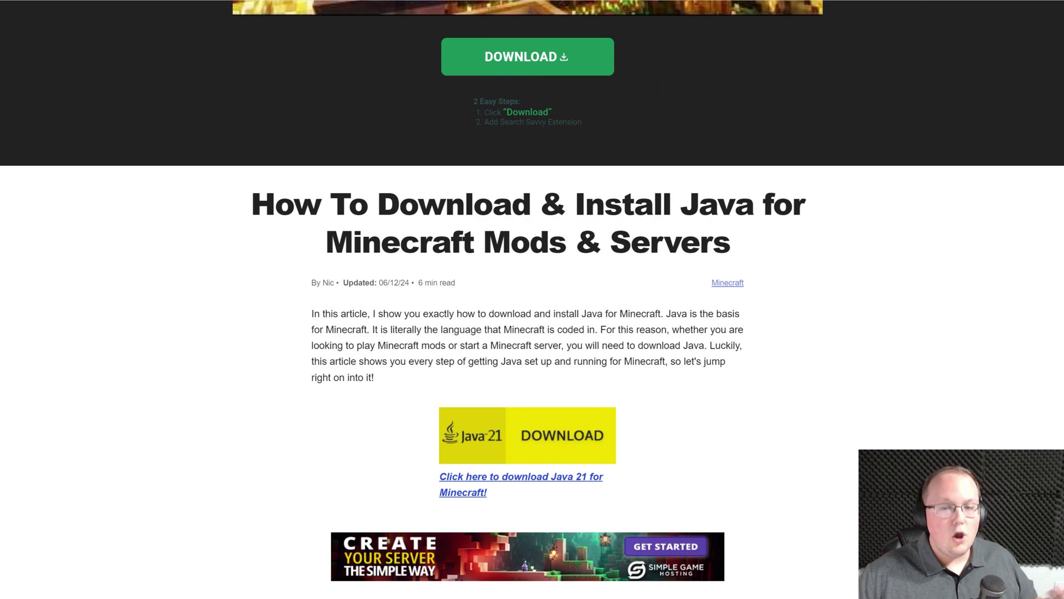
scroll(682, 231, up, 4)
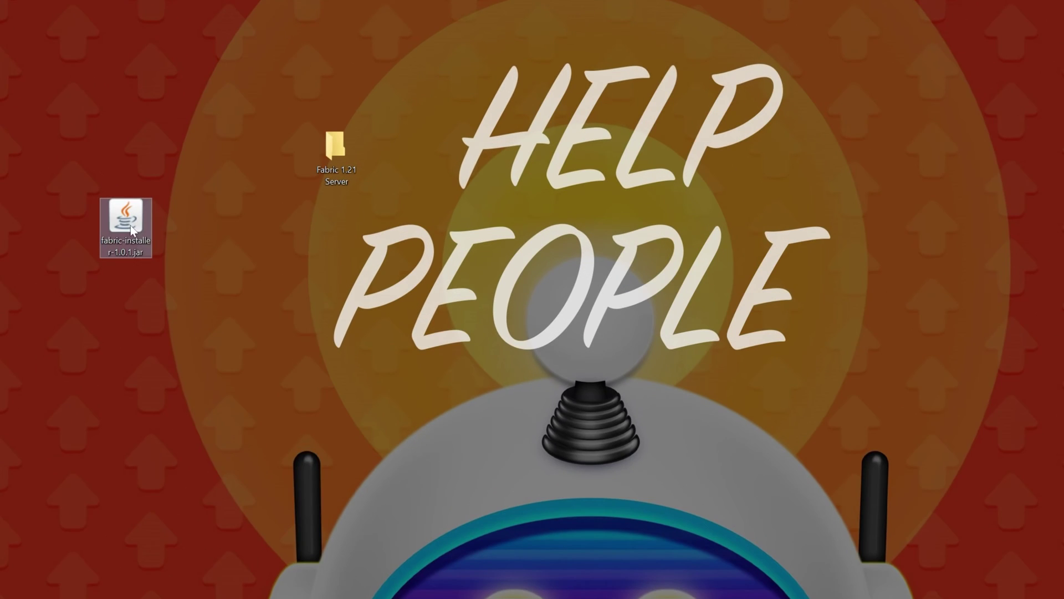
Open the installer jar with Java and install Fabric Loader 0.15.11 for the 1.21 client
right_click(267, 156)
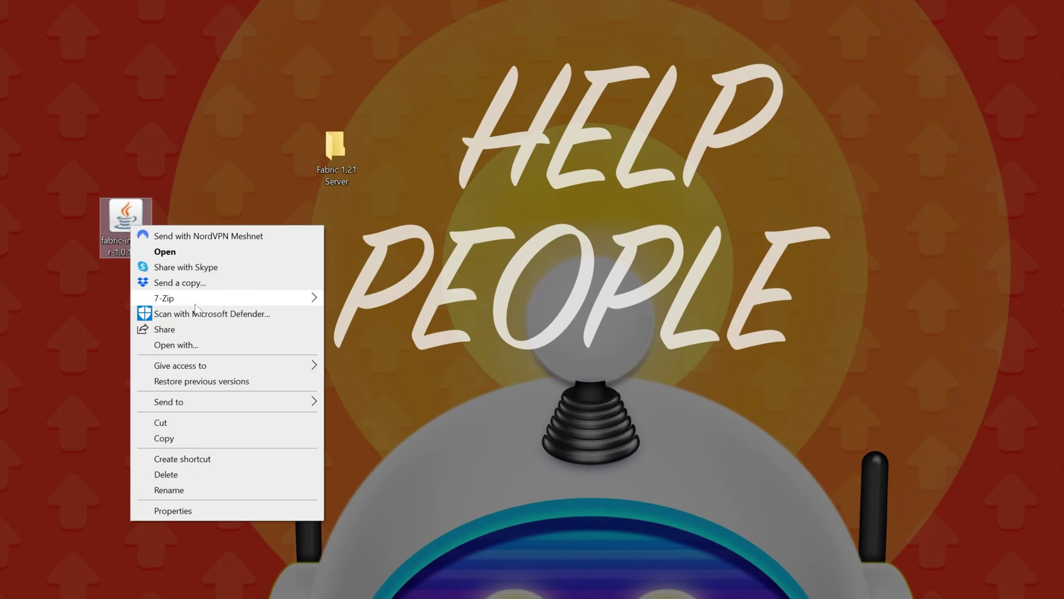
click(217, 349)
click(617, 465)
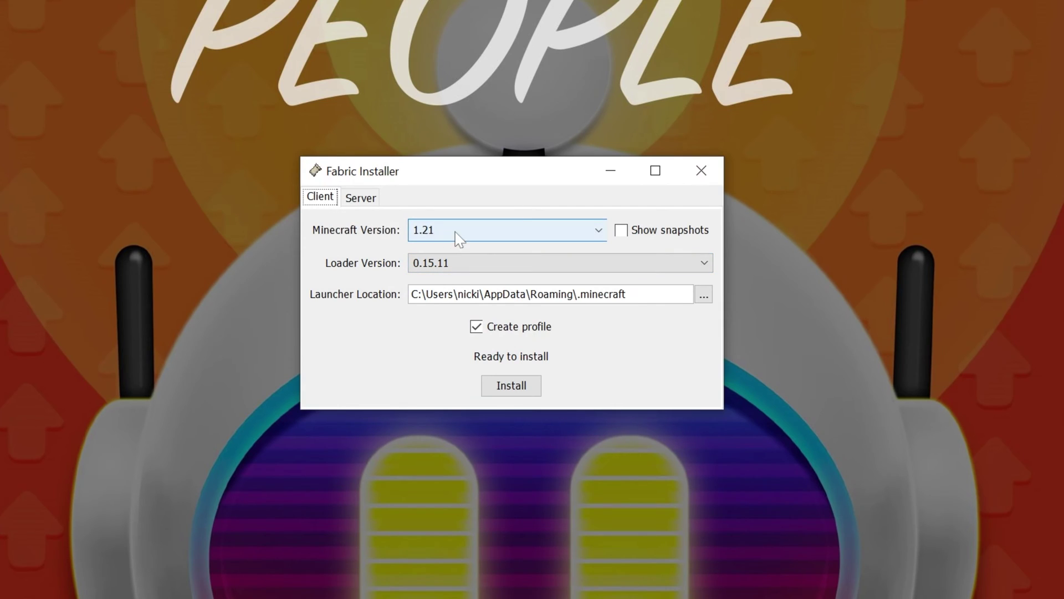
click(531, 384)
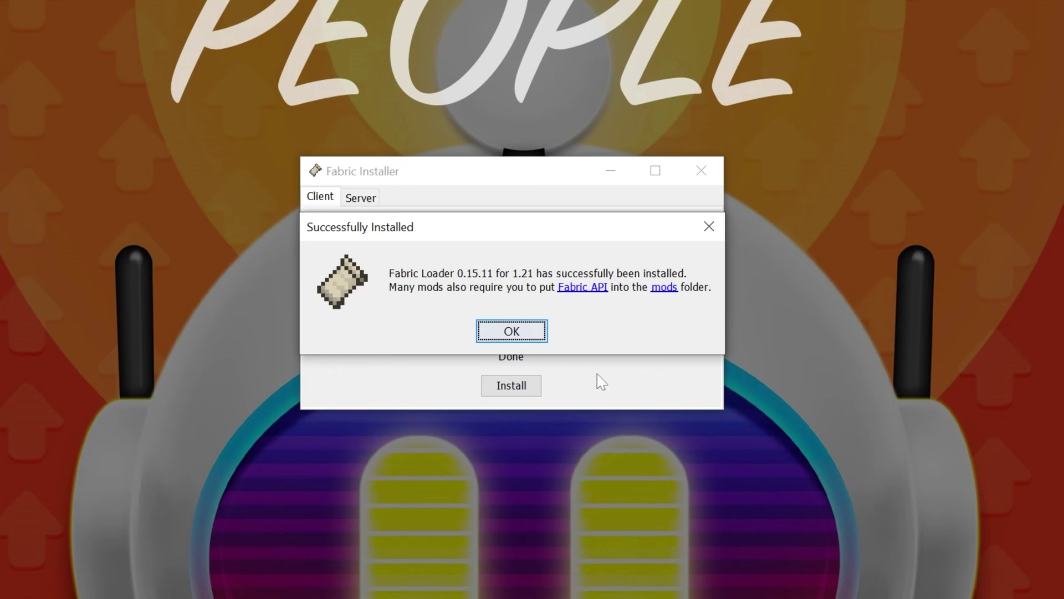
click(512, 335)
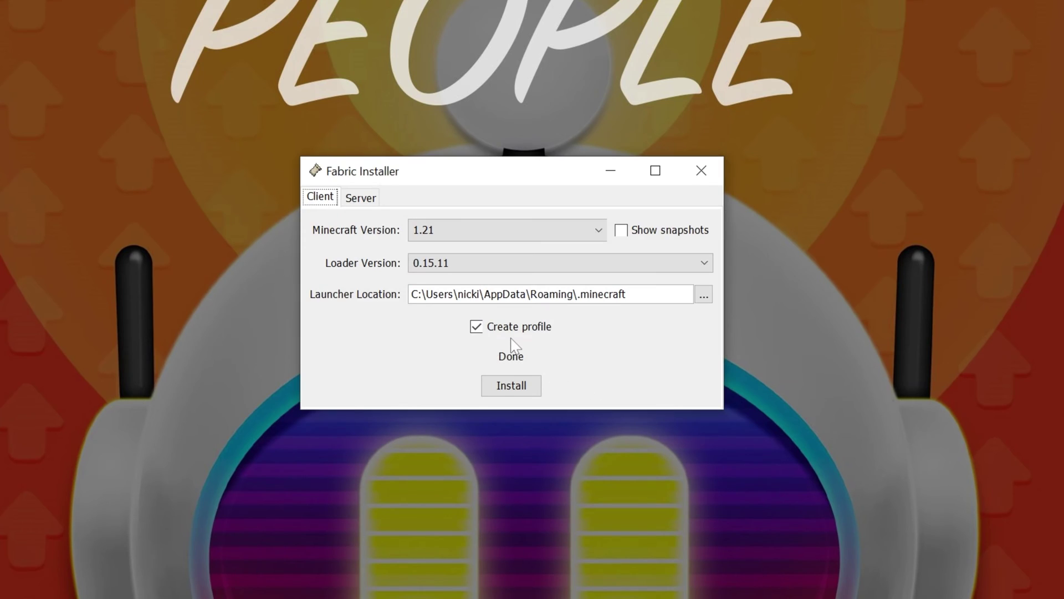
Set the Fabric server install location to the desktop's Fabric 1.21 Server folder
click(361, 198)
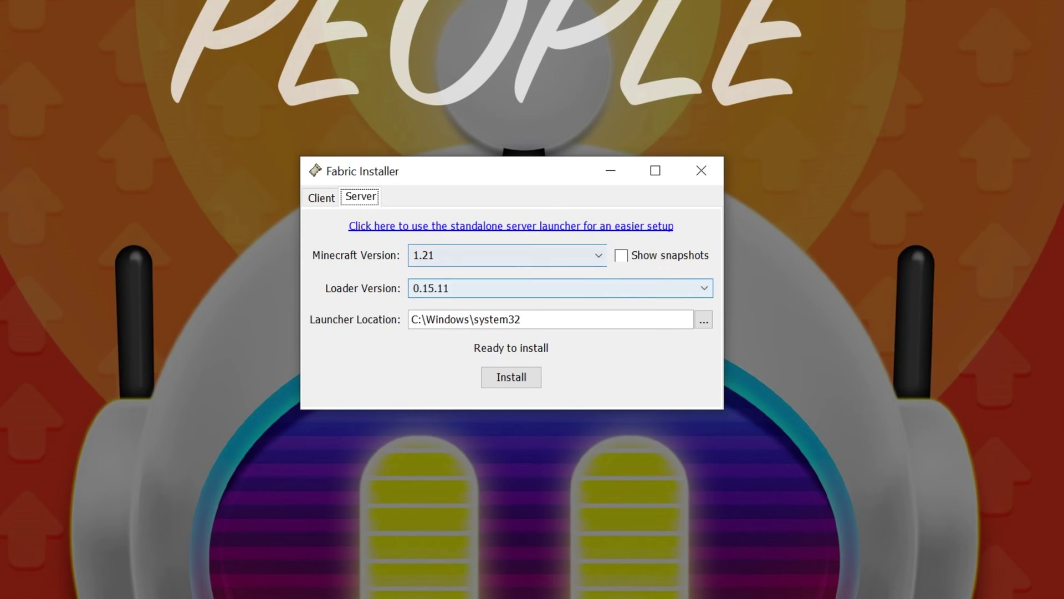
click(703, 319)
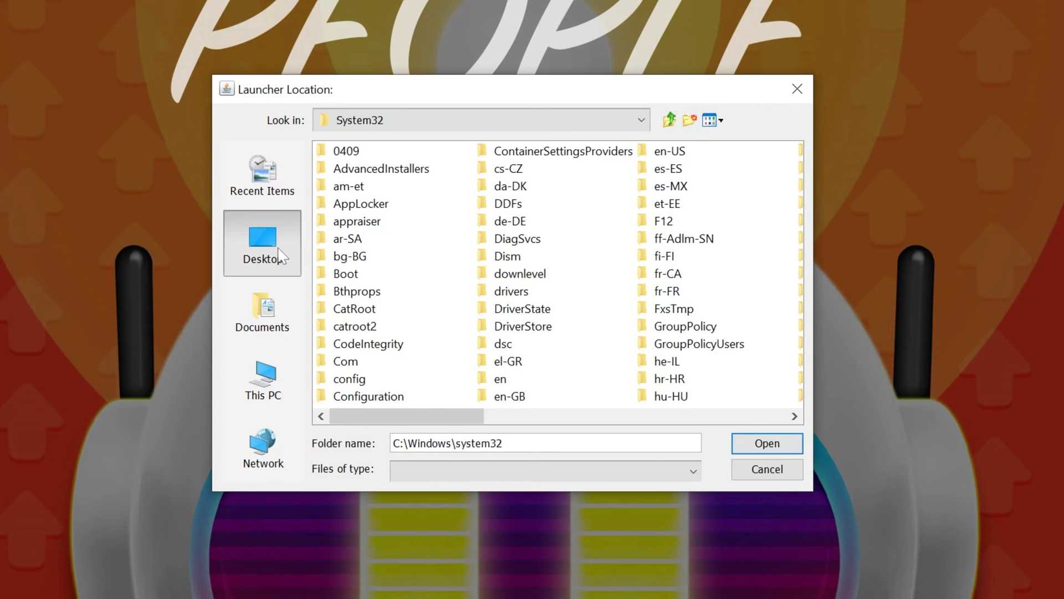
click(280, 256)
click(355, 291)
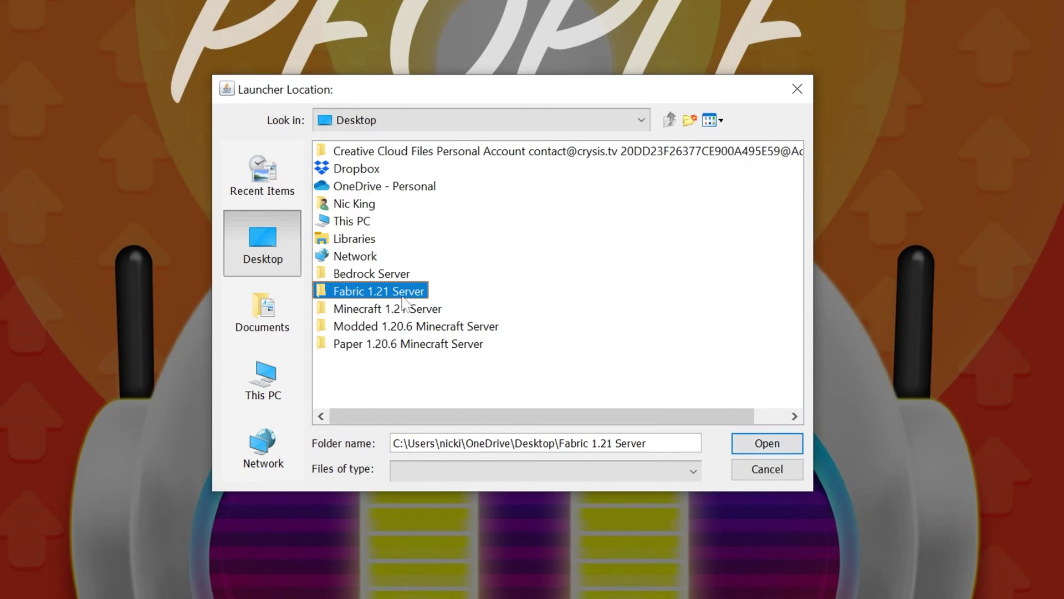
click(795, 435)
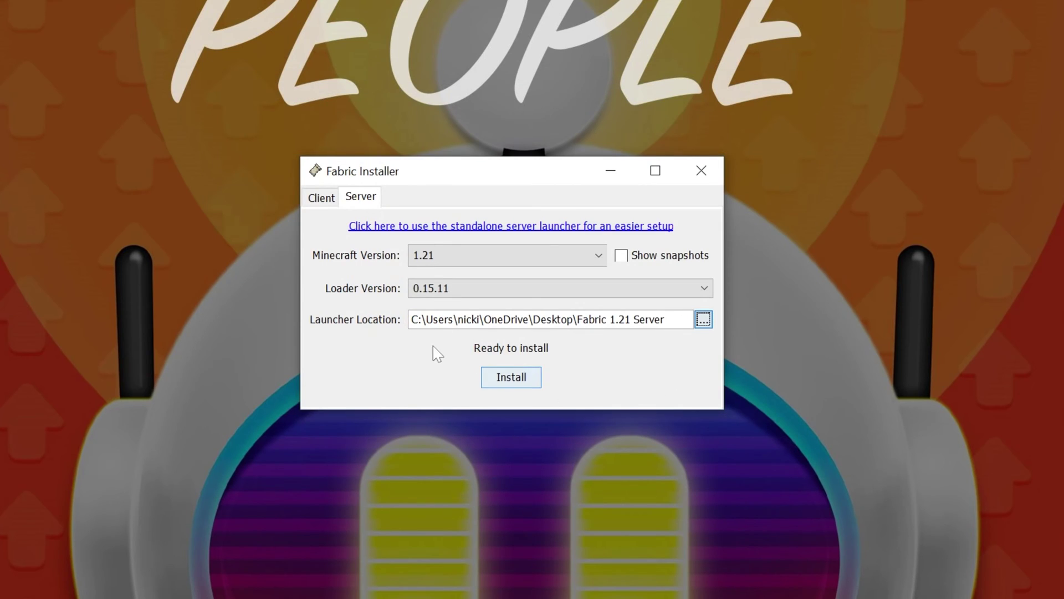
Install the server, download the 1.21 server jar, generate launch scripts, and close the installer
click(500, 379)
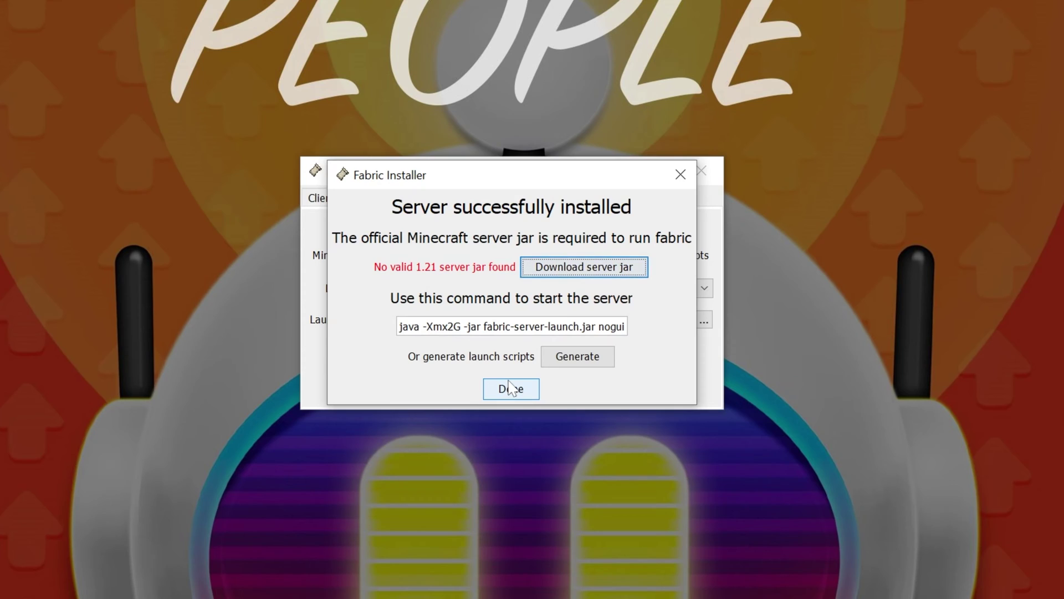
click(575, 277)
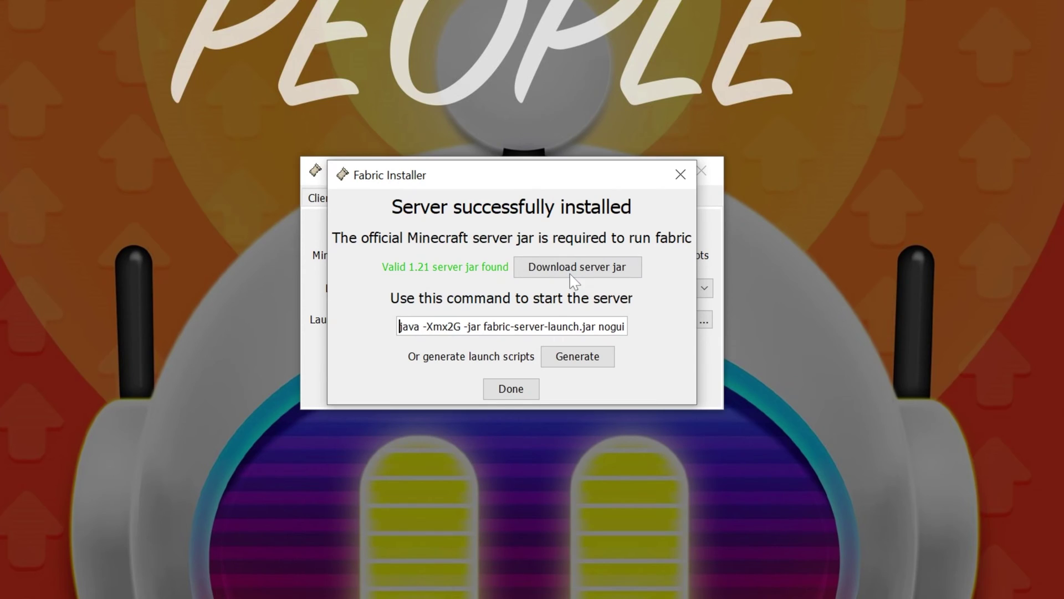
key(Tab)
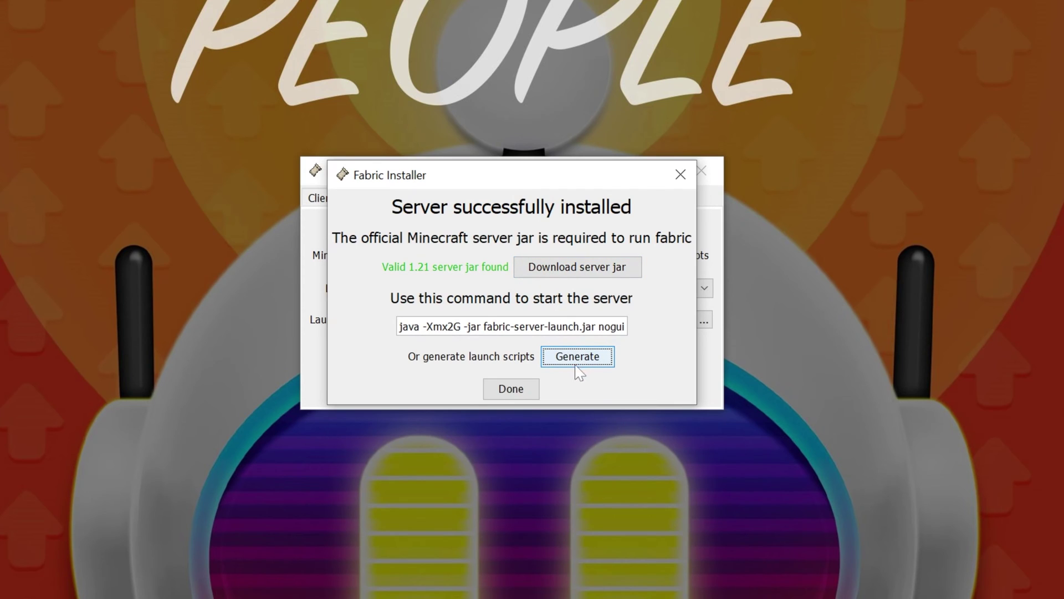
click(521, 387)
click(702, 171)
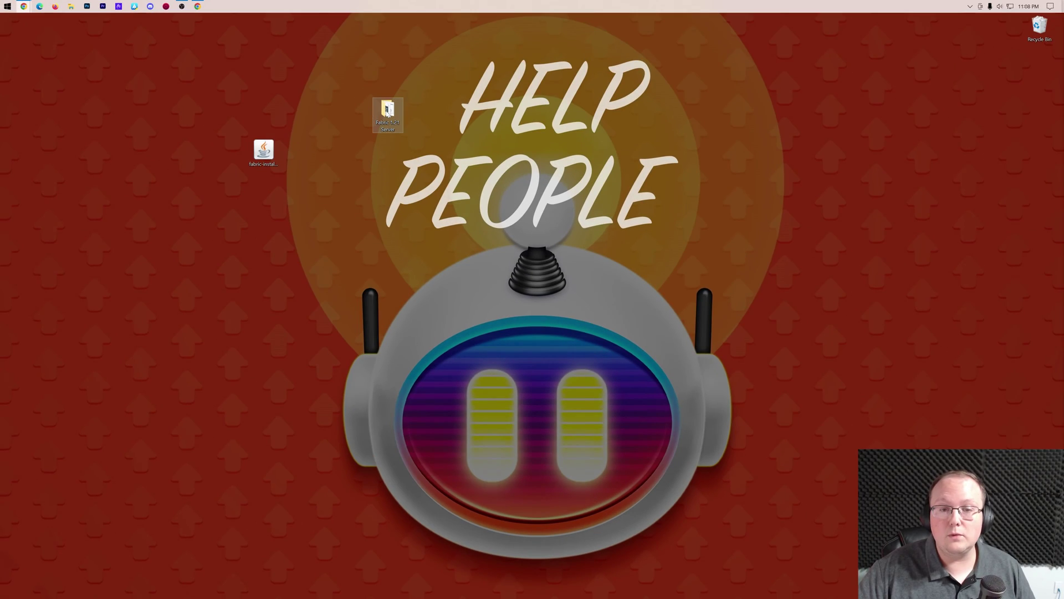
Run start.bat in the Fabric 1.21 Server folder for the first time, producing eula.txt
double_click(387, 112)
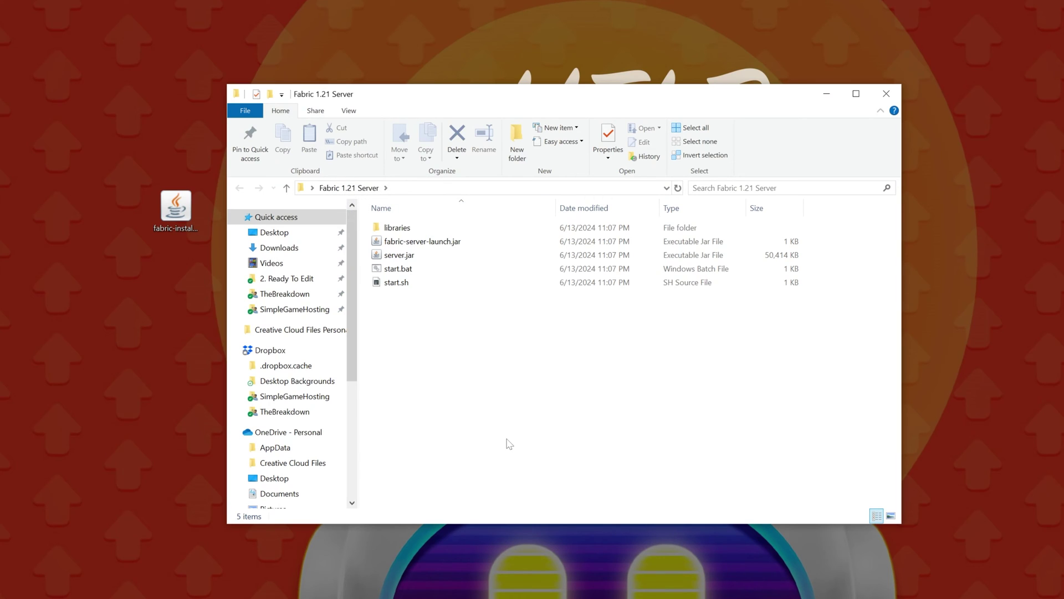
double_click(430, 271)
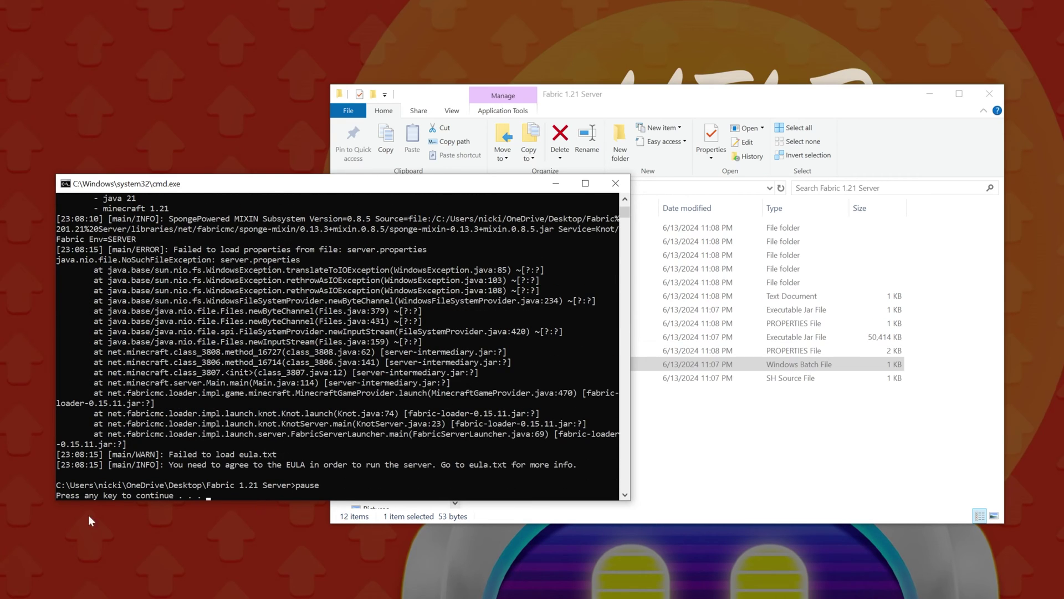
click(355, 486)
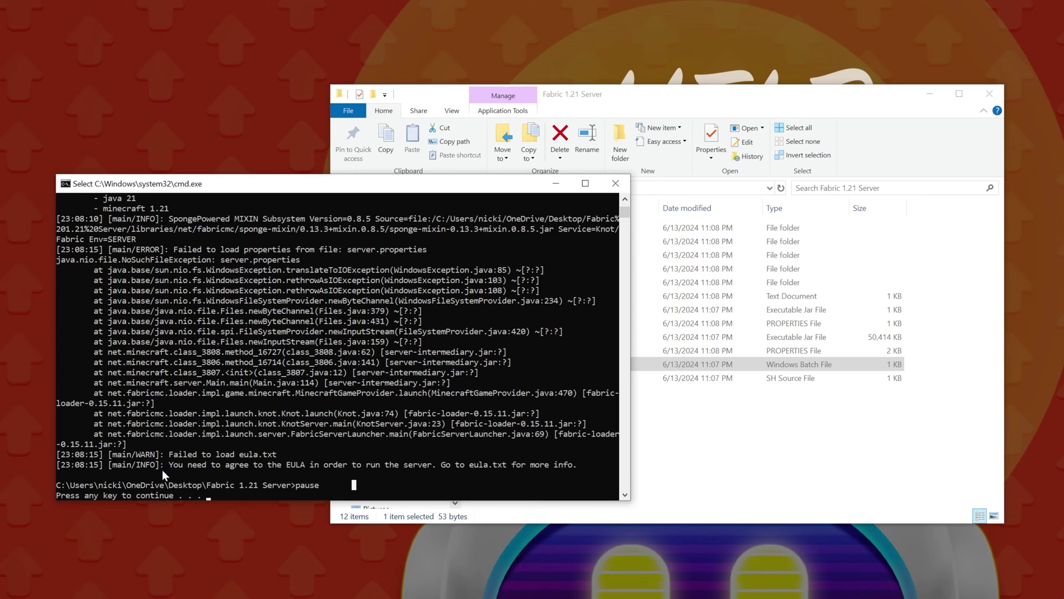
Change false to true in eula.txt, save it, and close Notepad
key(Return)
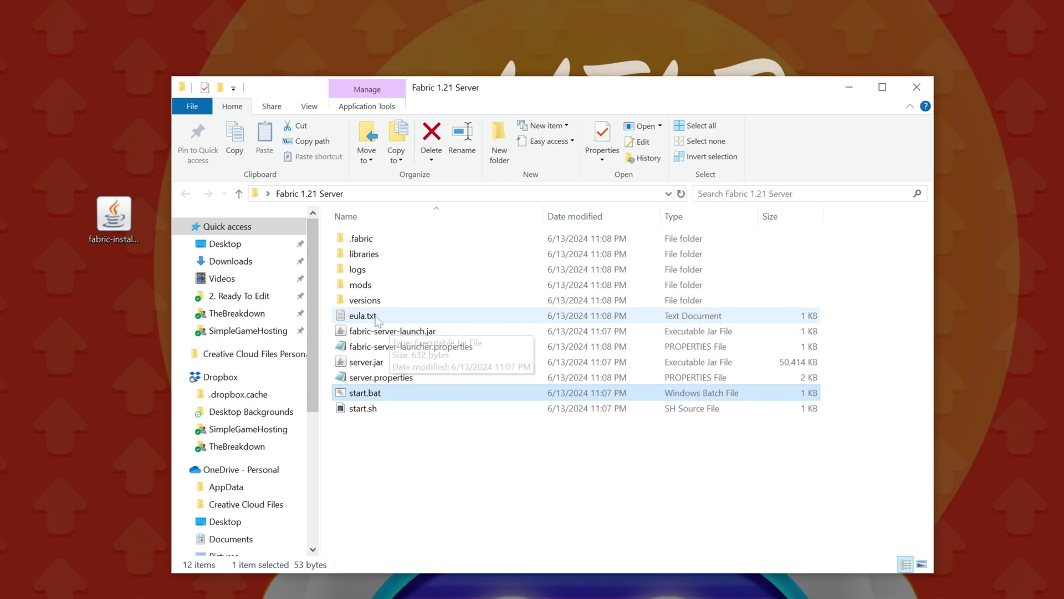
double_click(363, 315)
double_click(166, 89)
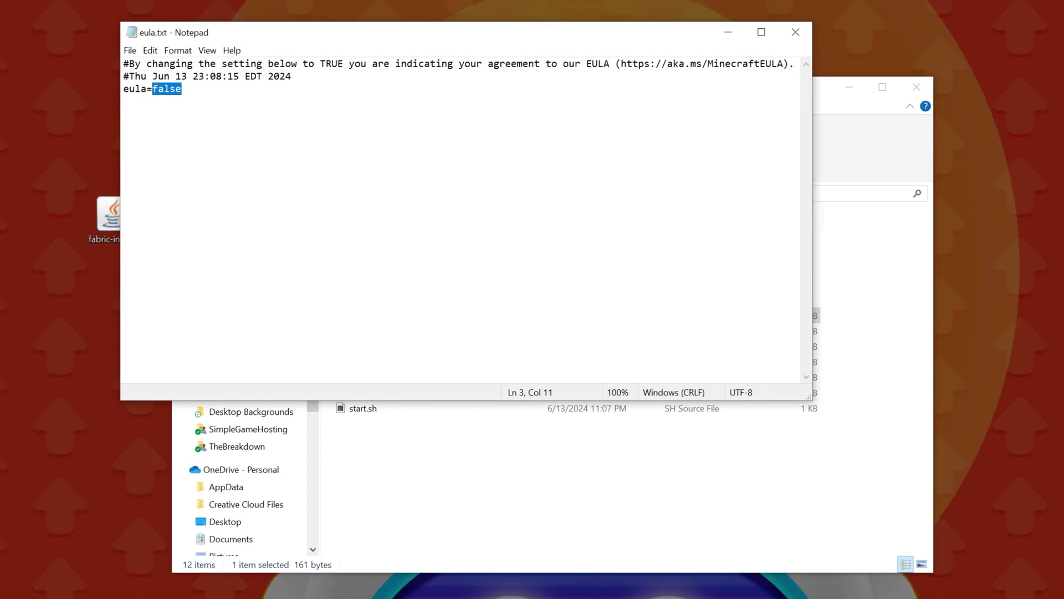
text(tru)
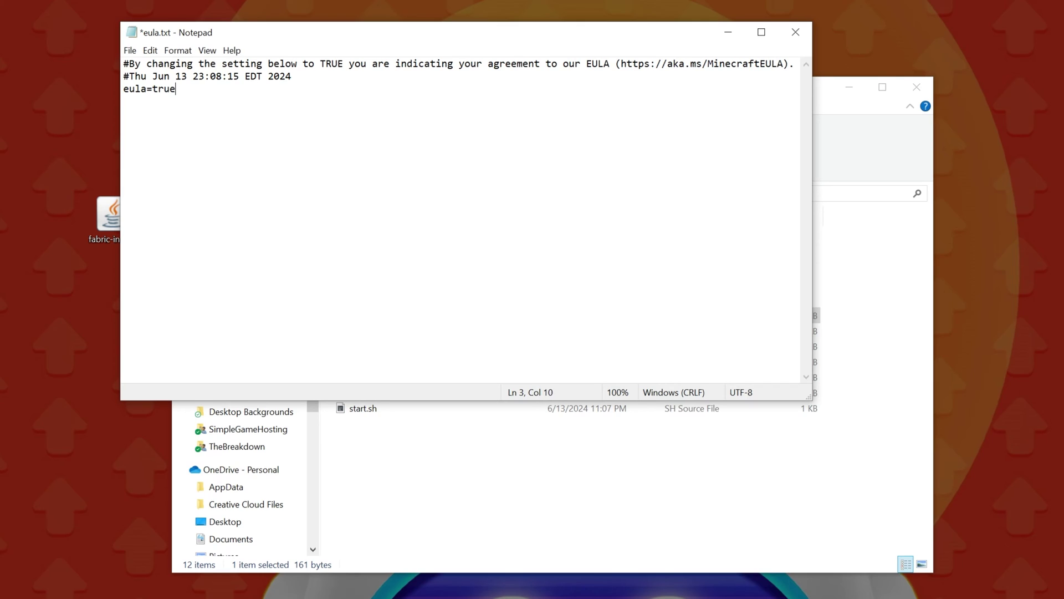
text(e)
key(shift+Home)
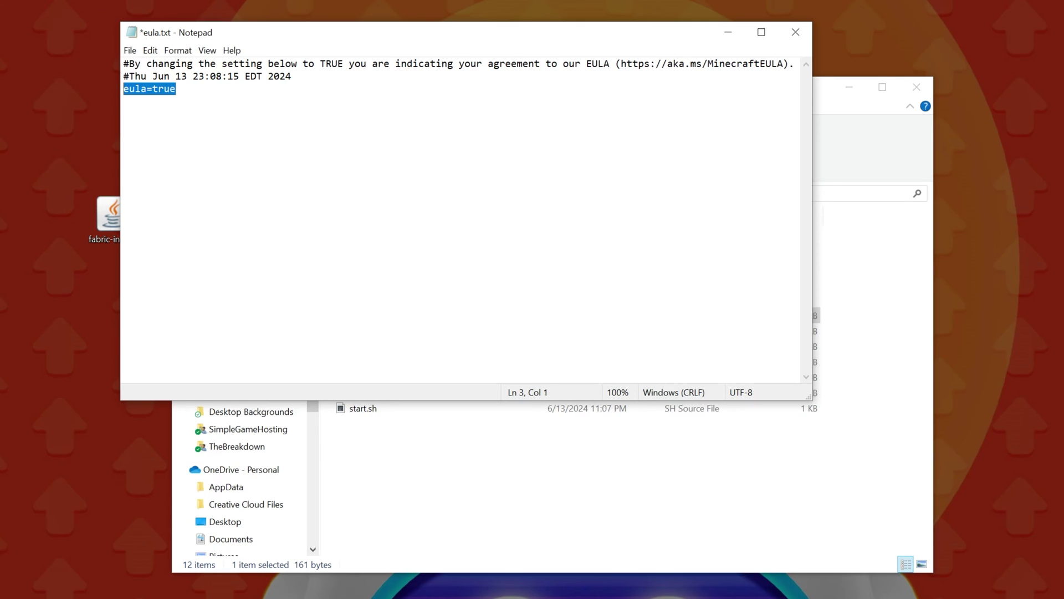
key(Down)
click(130, 50)
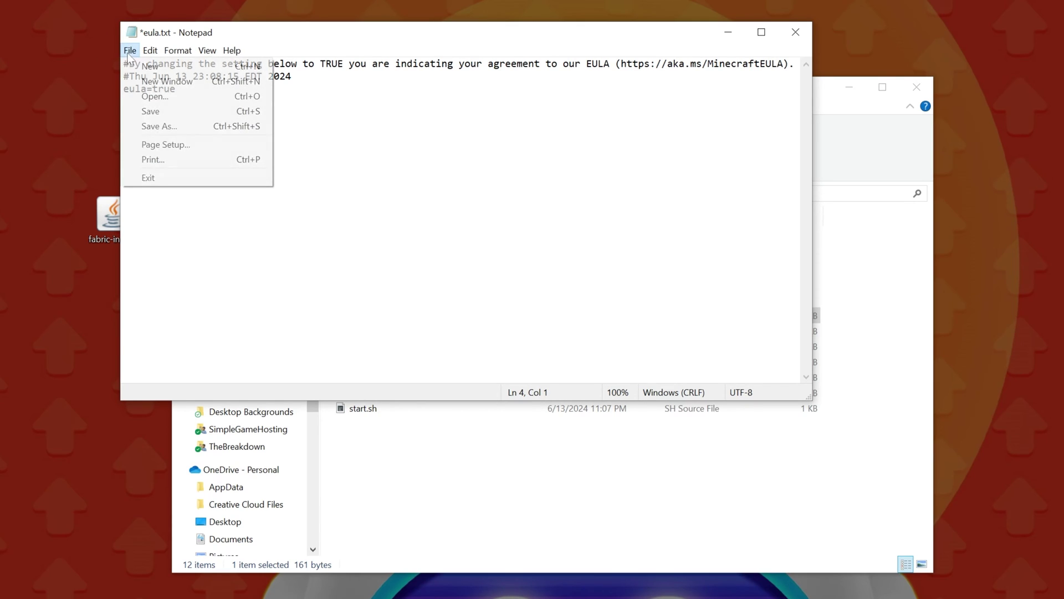
click(153, 111)
click(796, 32)
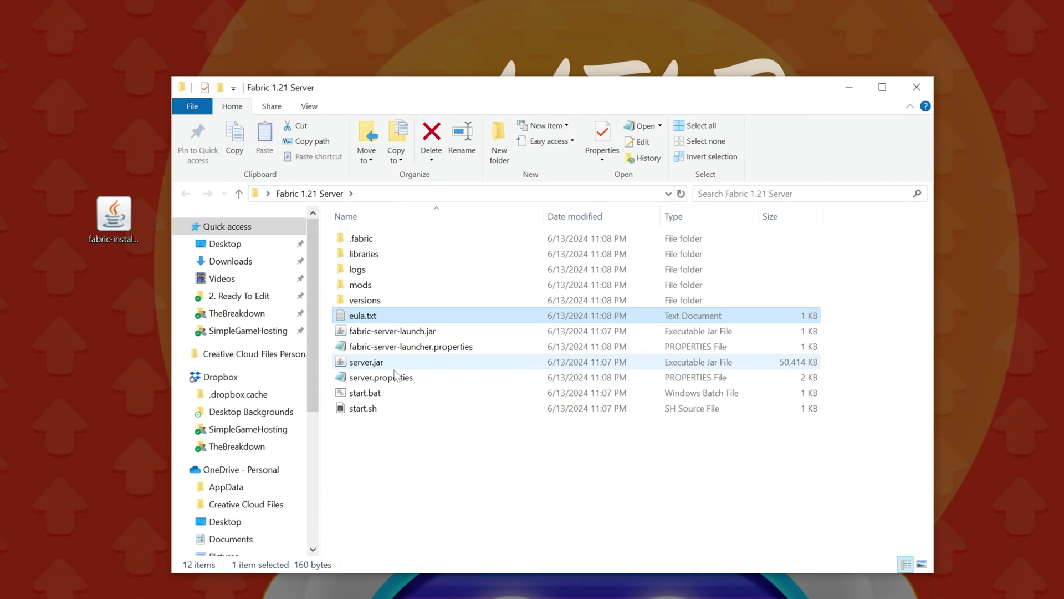
Start the server again with start.bat, open the Minecraft Launcher, and move the console top-left
double_click(391, 392)
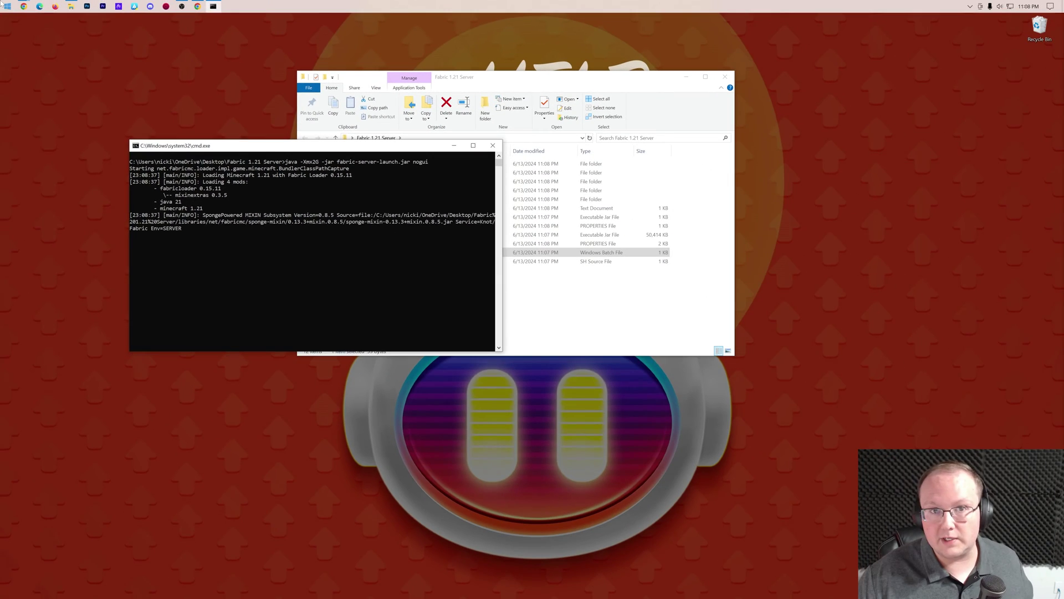
key(super)
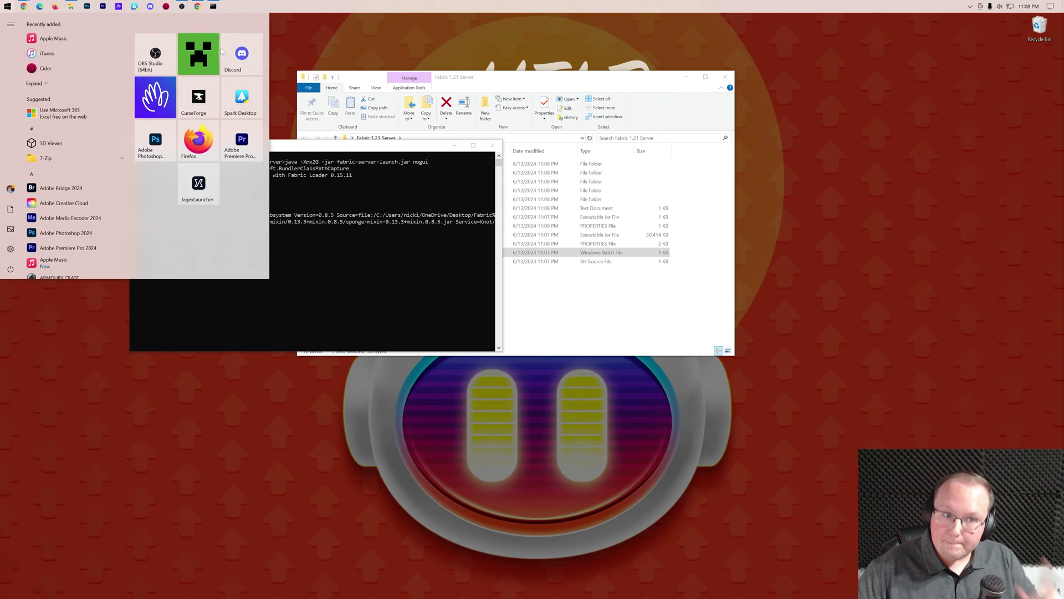
click(210, 50)
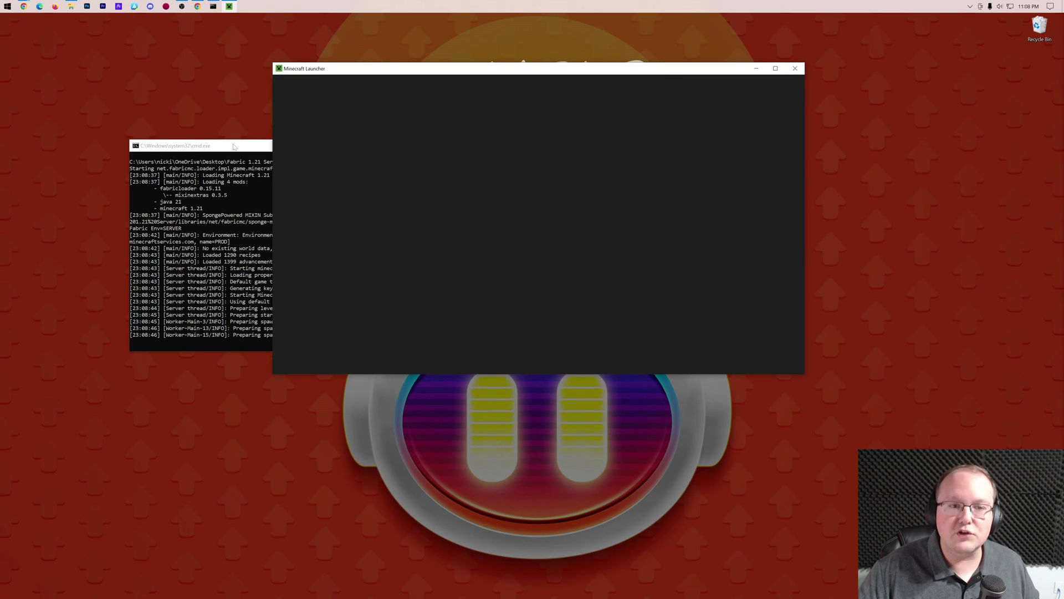
drag(234, 146, 119, 28)
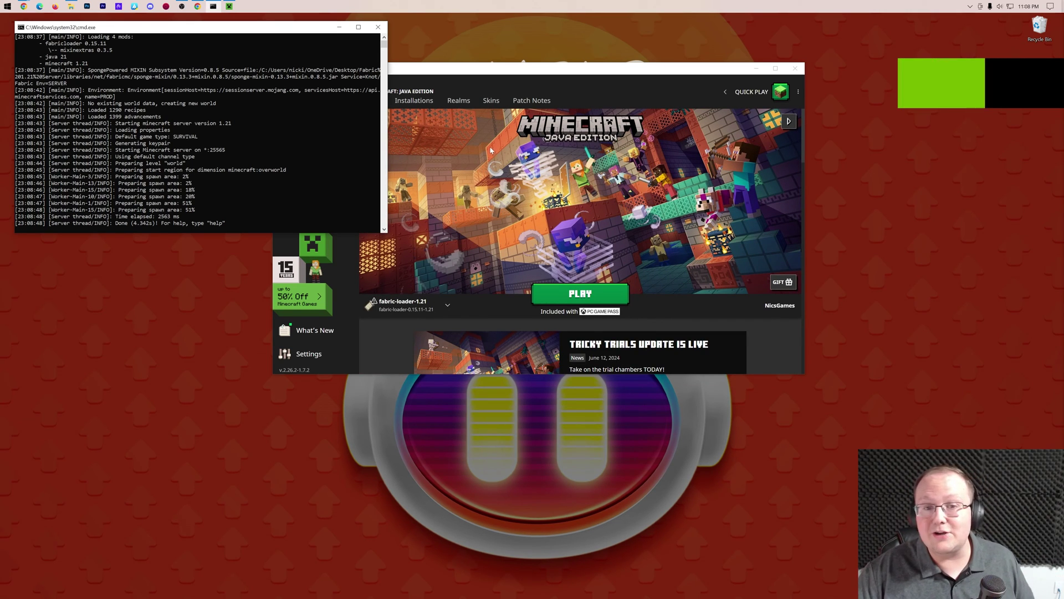
Set the fabric-loader-1.21 installation's resolution to 2560x1440 and save it
click(496, 89)
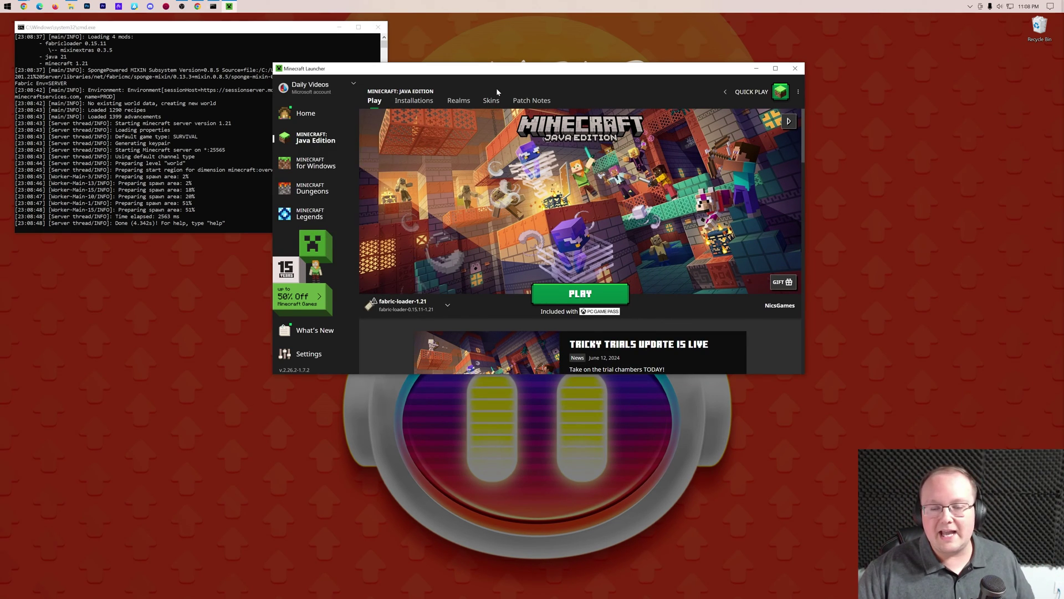
click(431, 102)
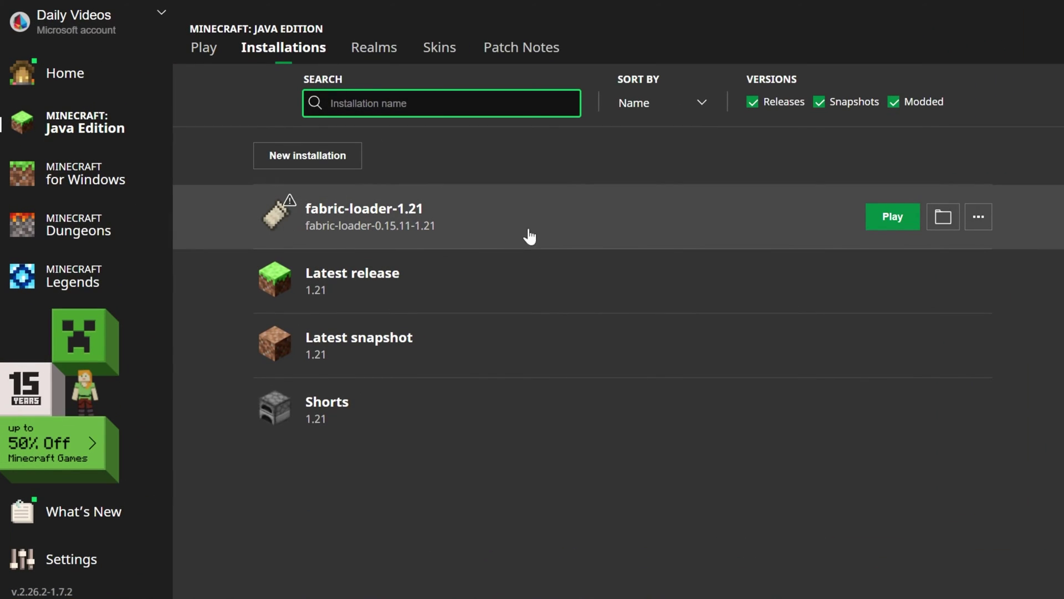
click(978, 216)
click(964, 251)
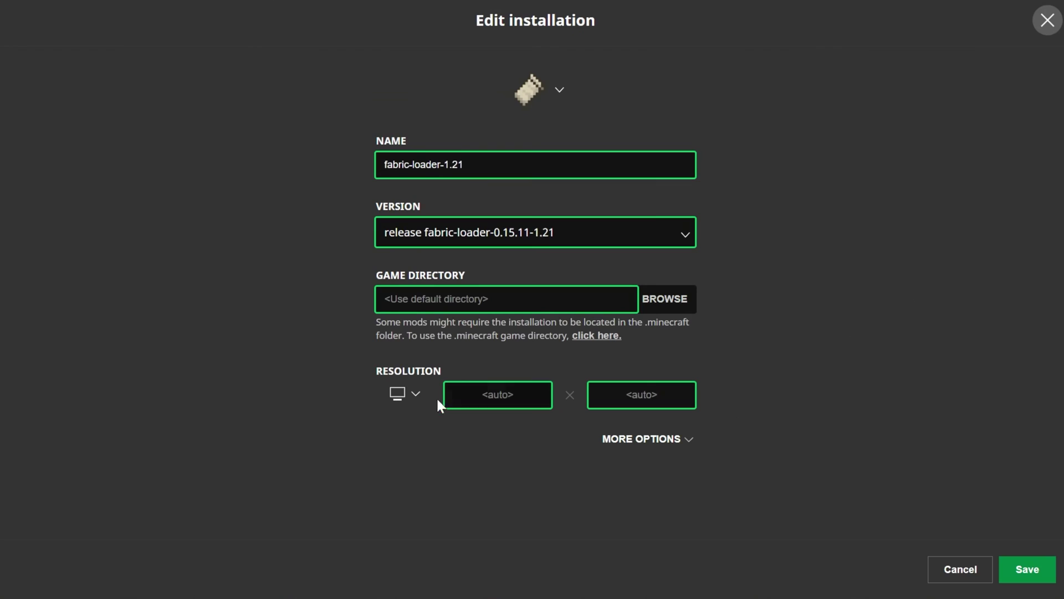
click(413, 398)
click(406, 371)
click(1026, 569)
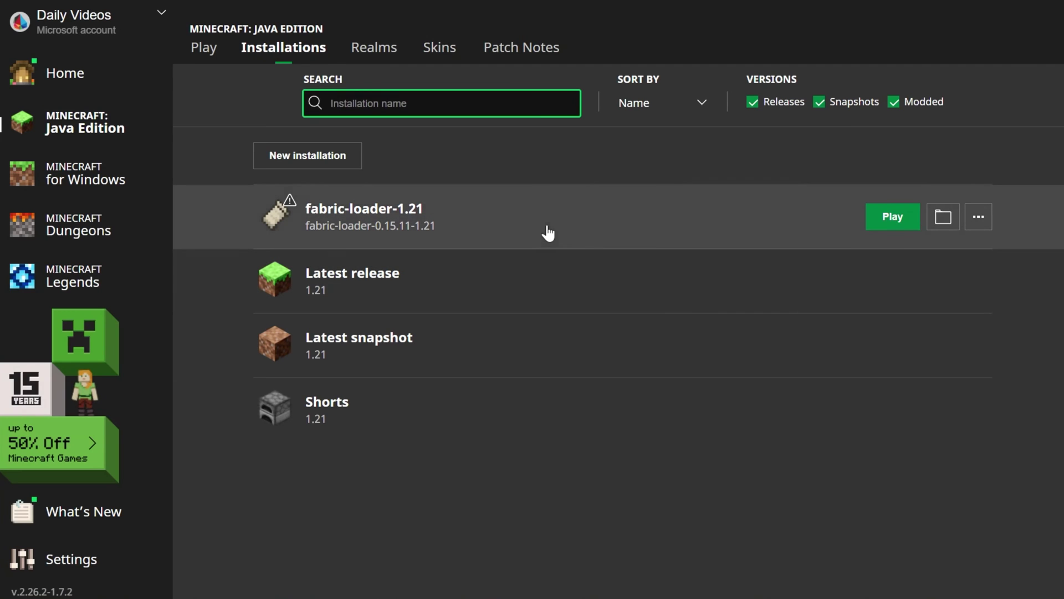
Play fabric-loader-1.21, accepting the modded installation warning
click(893, 217)
click(731, 395)
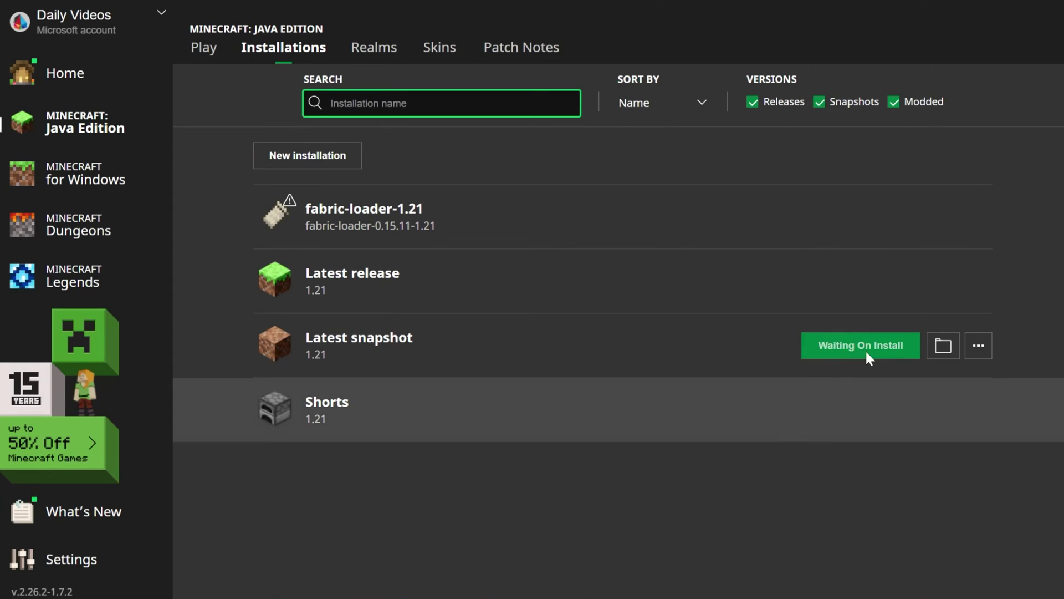
click(77, 225)
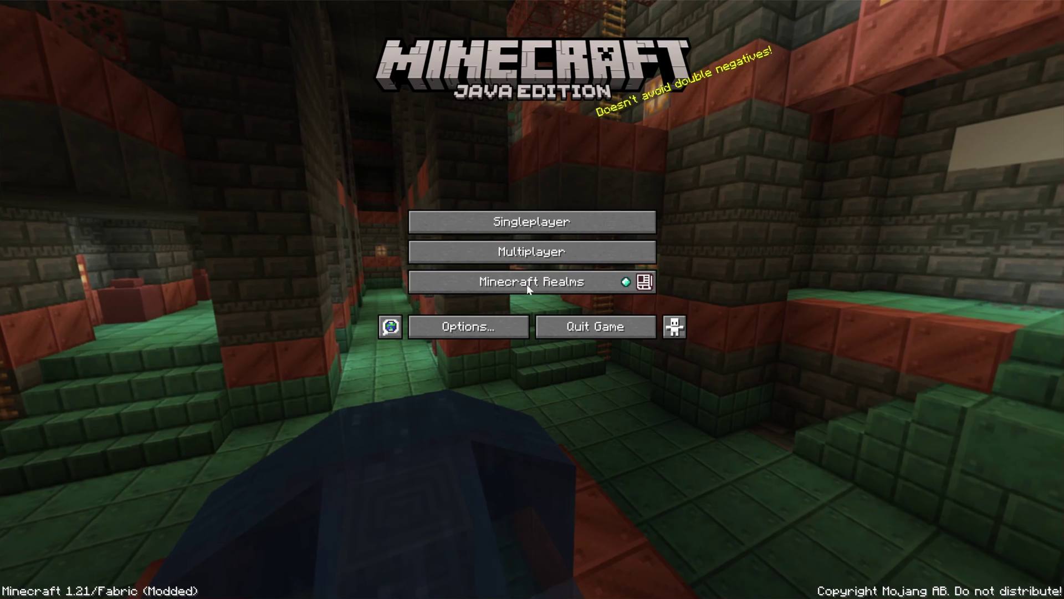
Add a multiplayer server entry named 'Local Connection' with the address localhost
click(532, 247)
click(432, 354)
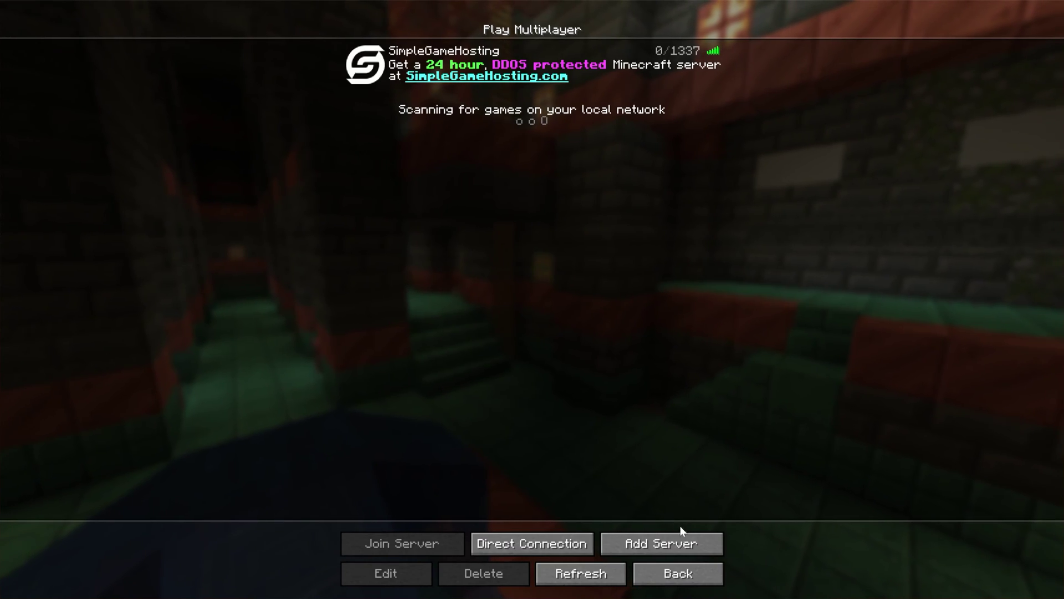
click(678, 541)
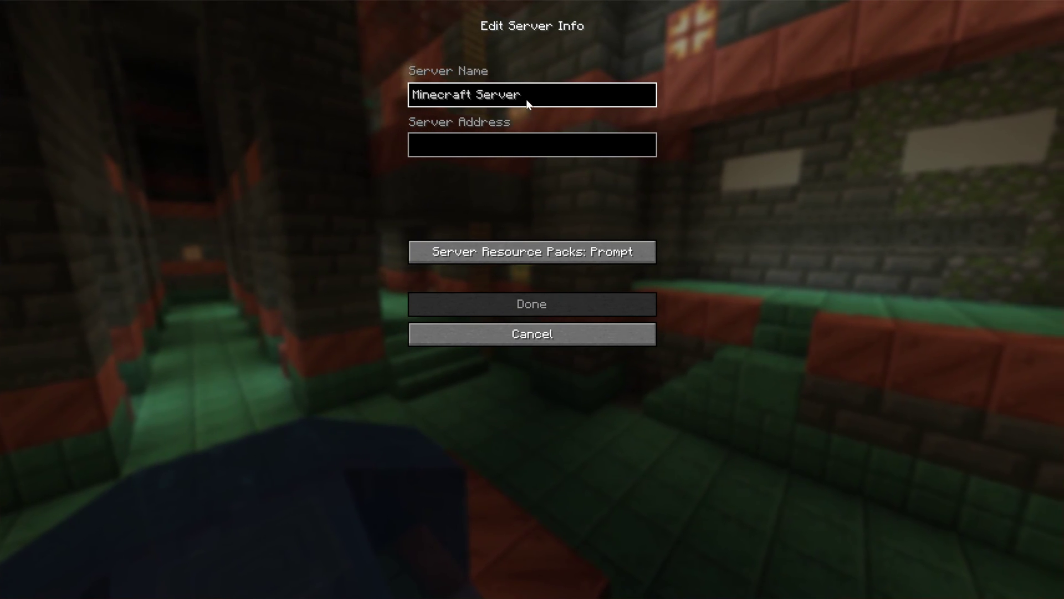
key(ctrl+a)
text(Local)
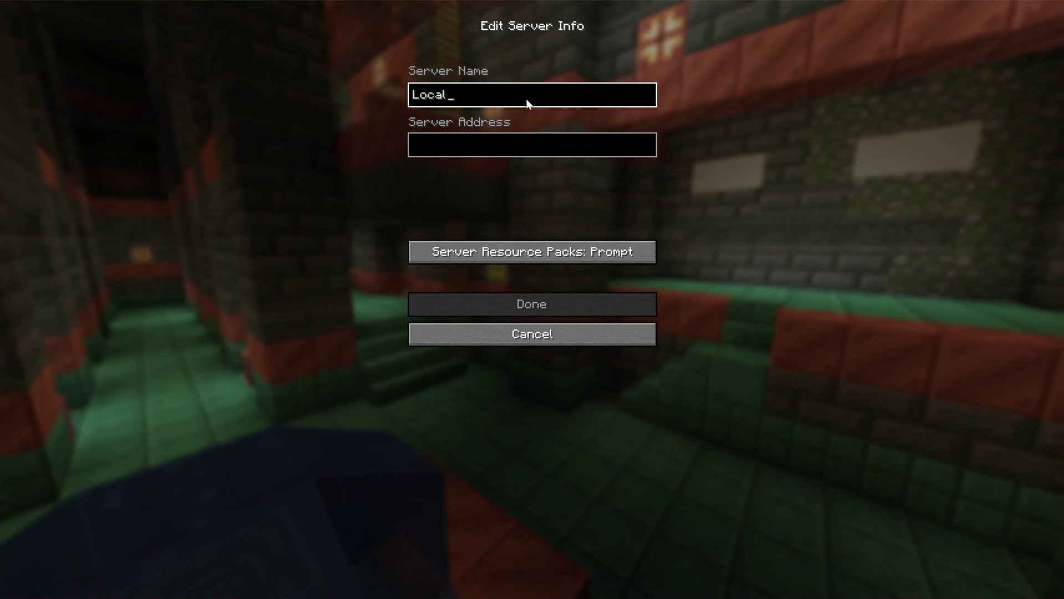
text( Connection)
key(Tab)
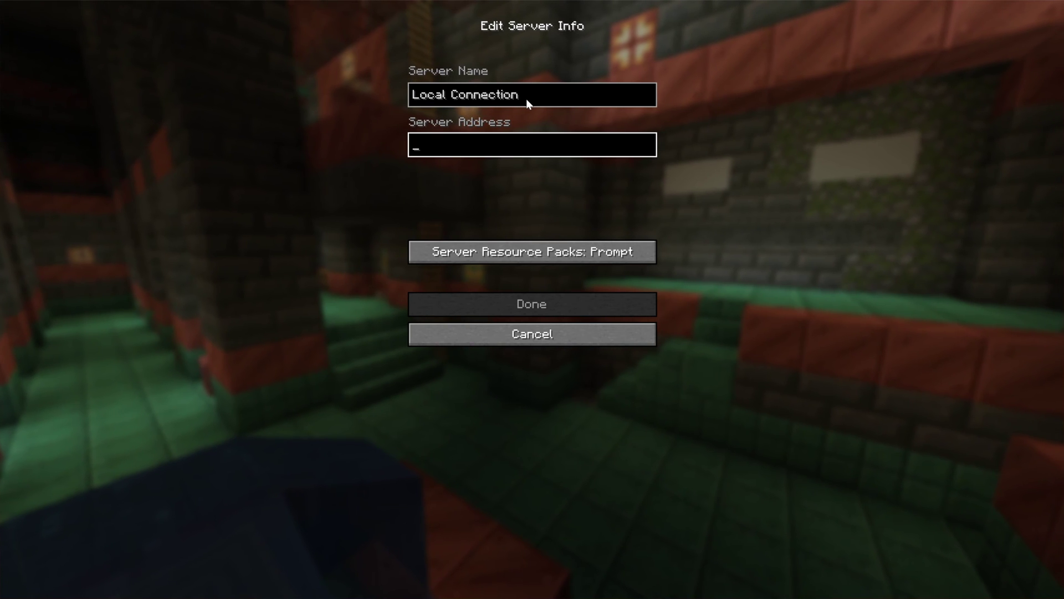
text(localhost)
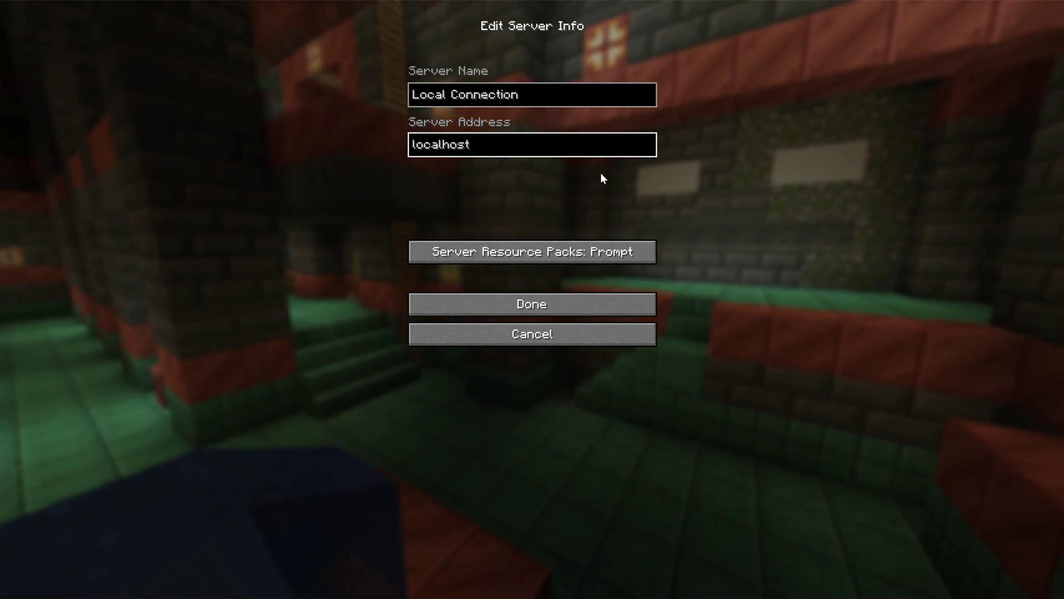
click(511, 299)
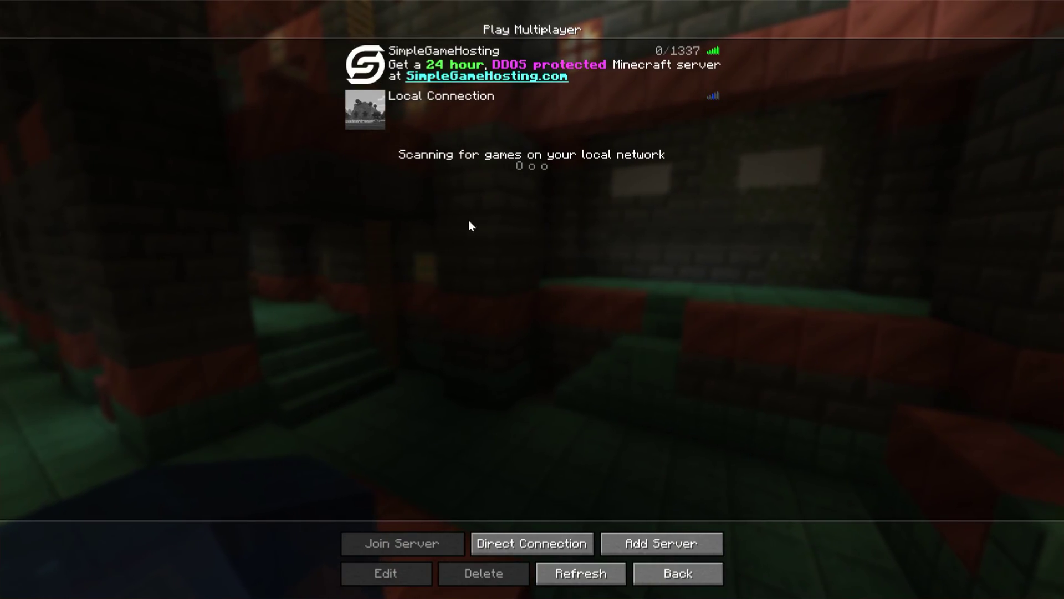
Join the Local Connection server, walk forward across the snow, then pause the game
mouse_move(462, 128)
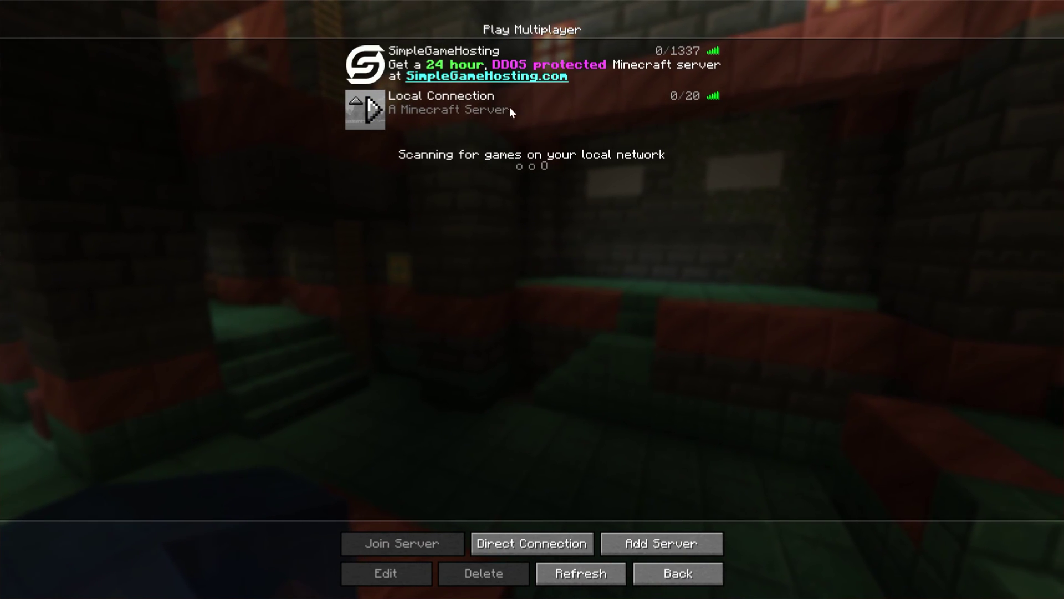
double_click(487, 112)
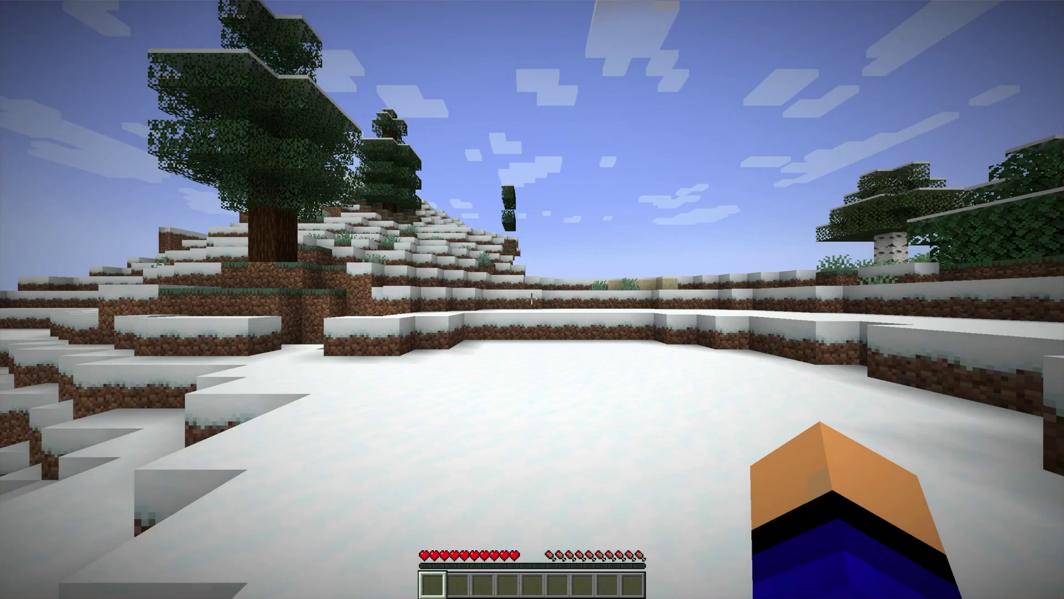
key(w)
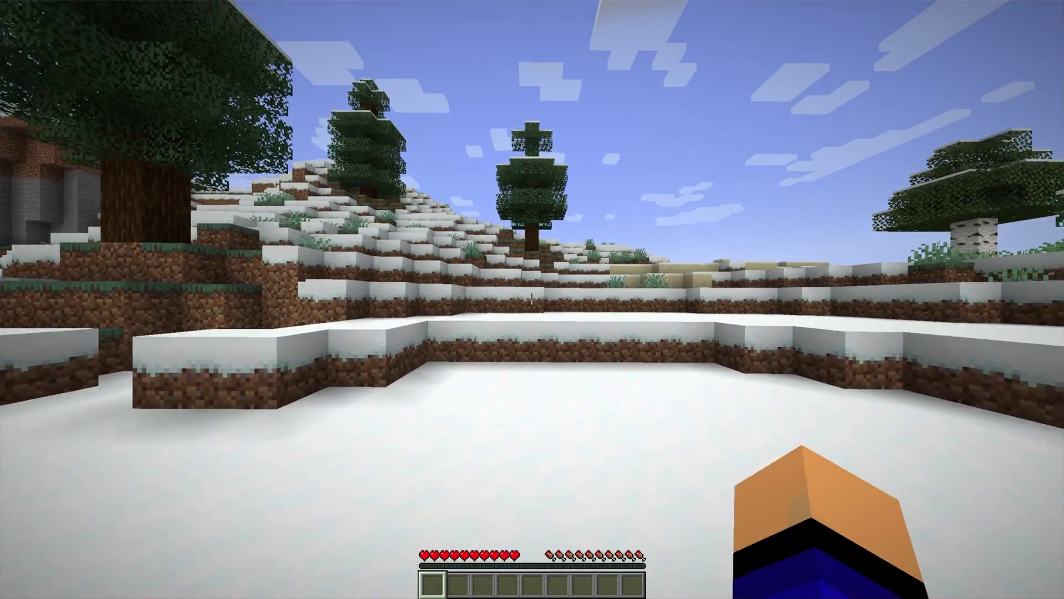
key(Escape)
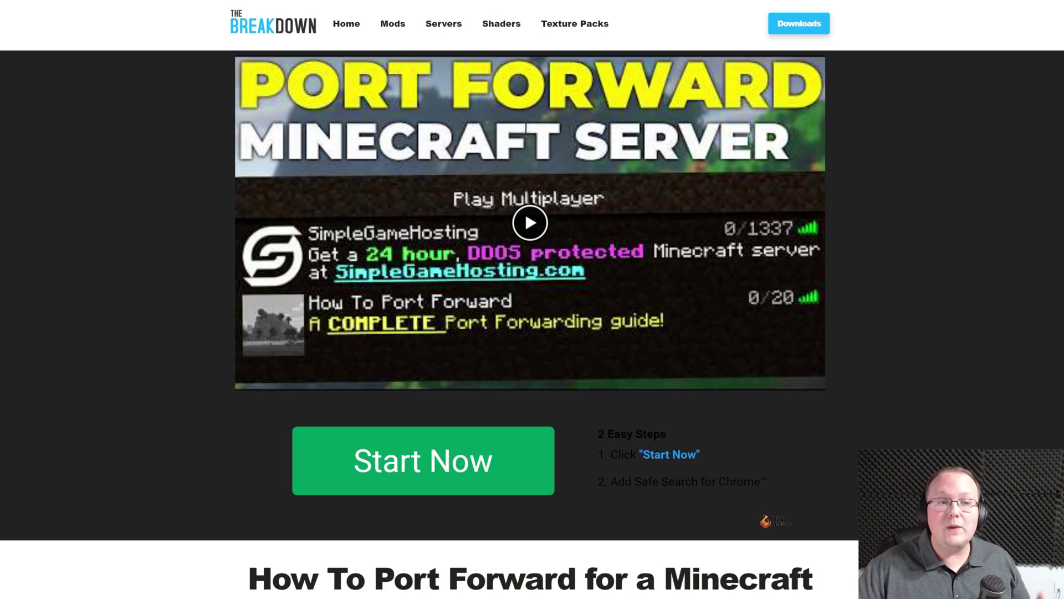
Scroll down through the port forwarding guide's table of contents, then back up
scroll(84, 145, down, 5)
scroll(110, 149, down, 1)
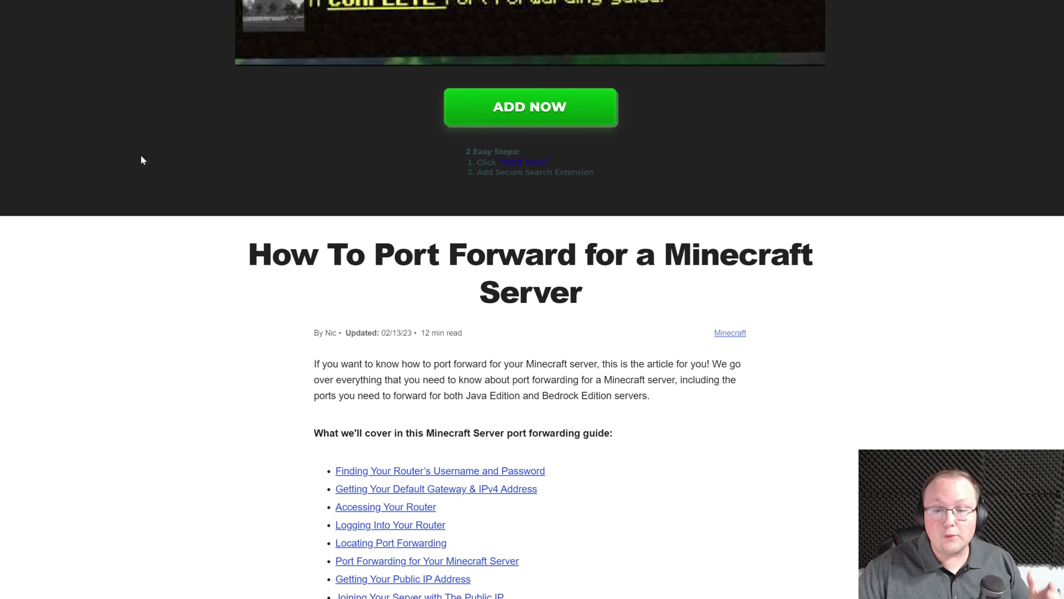
scroll(312, 236, down, 5)
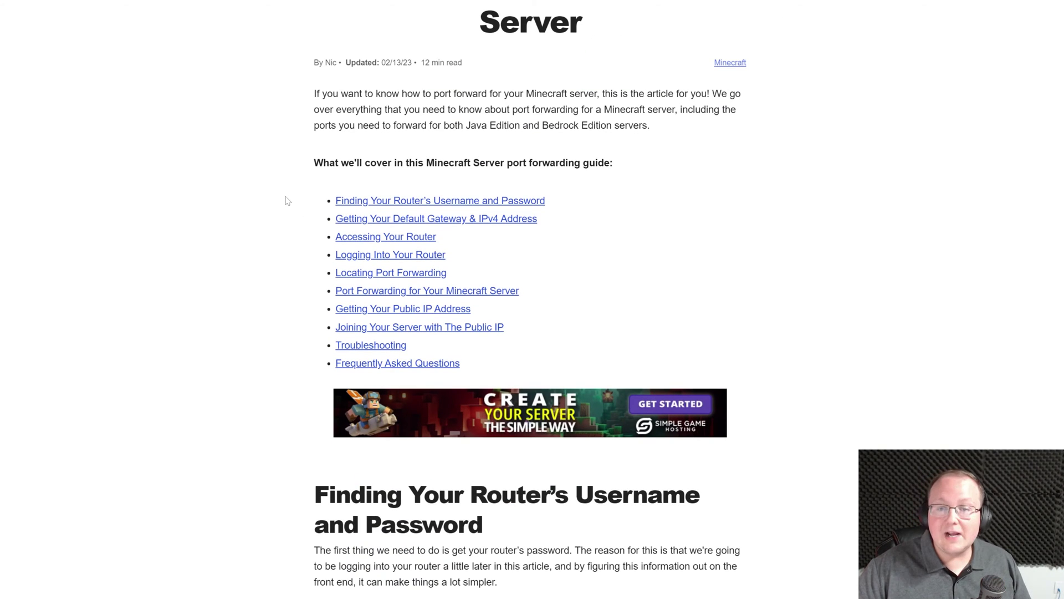
scroll(482, 264, down, 4)
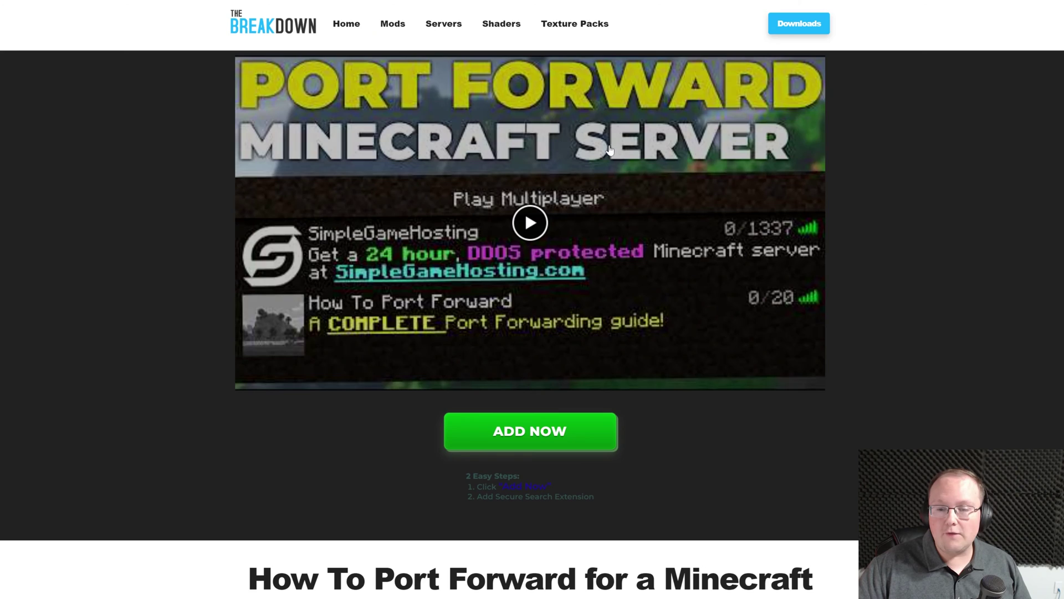
scroll(1028, 278, down, 3)
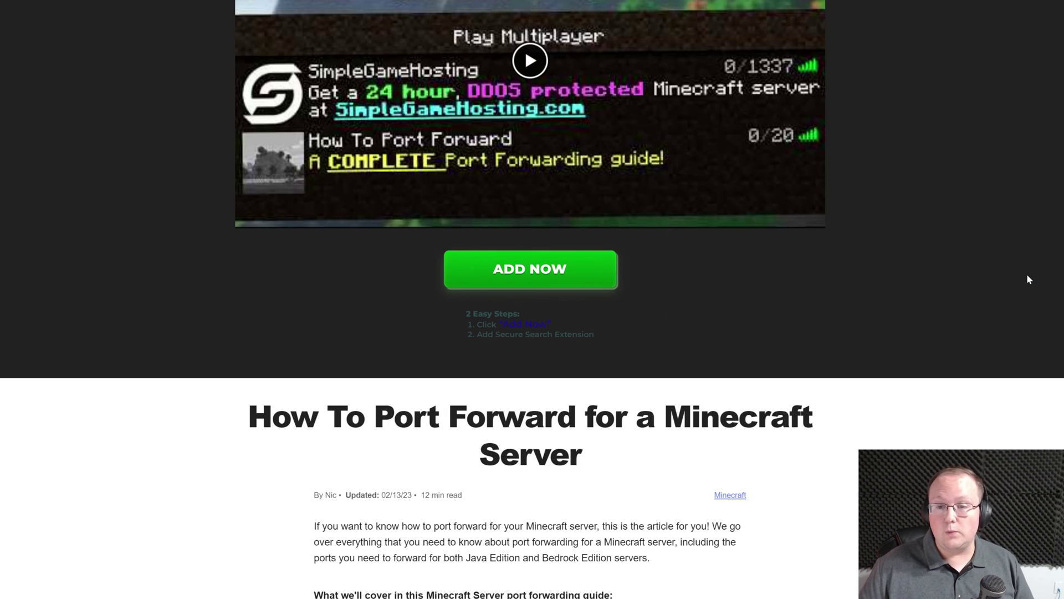
scroll(1026, 274, up, 3)
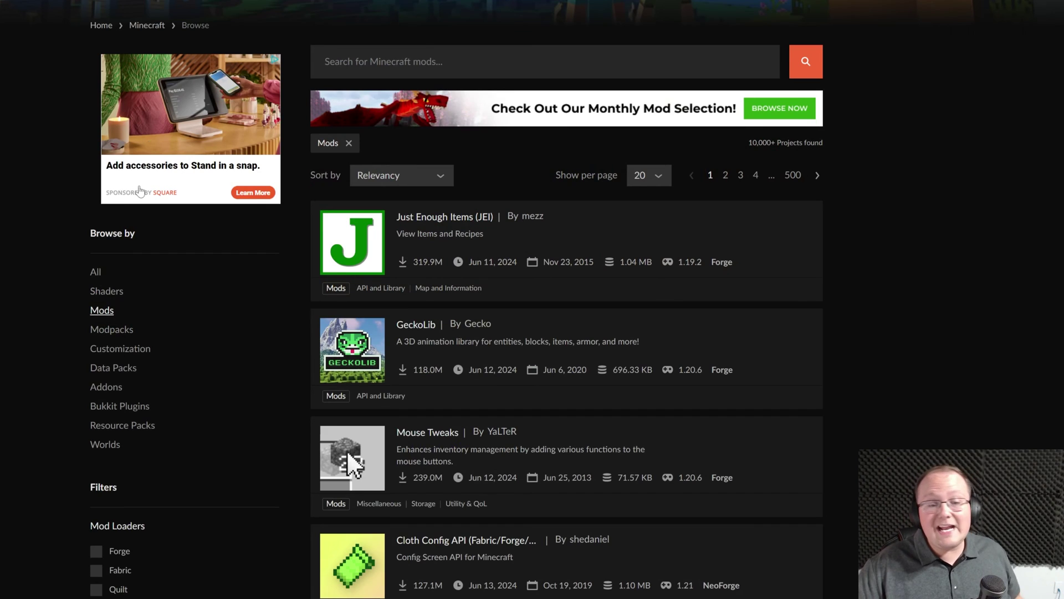
Filter the CurseForge mod list to the Fabric mod loader and game version 1.21
scroll(171, 261, down, 5)
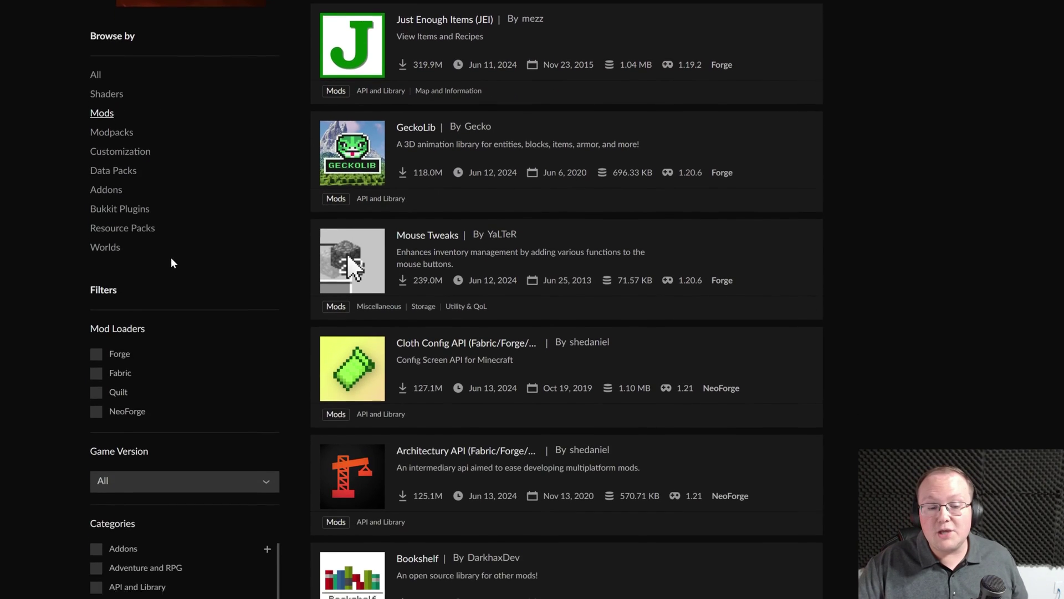
click(126, 333)
scroll(145, 277, down, 3)
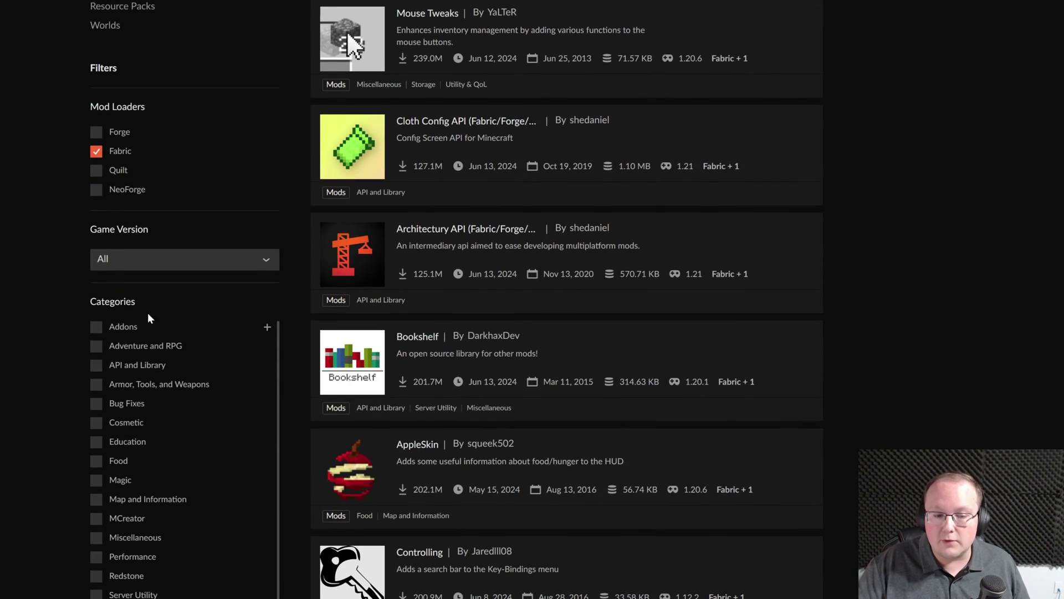
click(149, 259)
click(146, 306)
scroll(560, 255, up, 6)
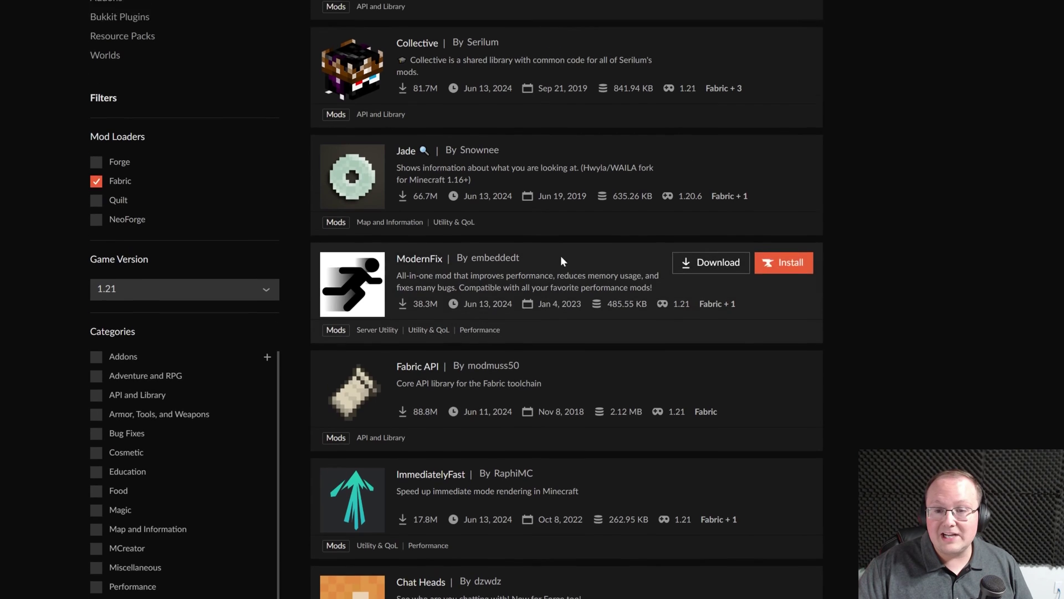
scroll(552, 255, down, 4)
scroll(552, 276, up, 3)
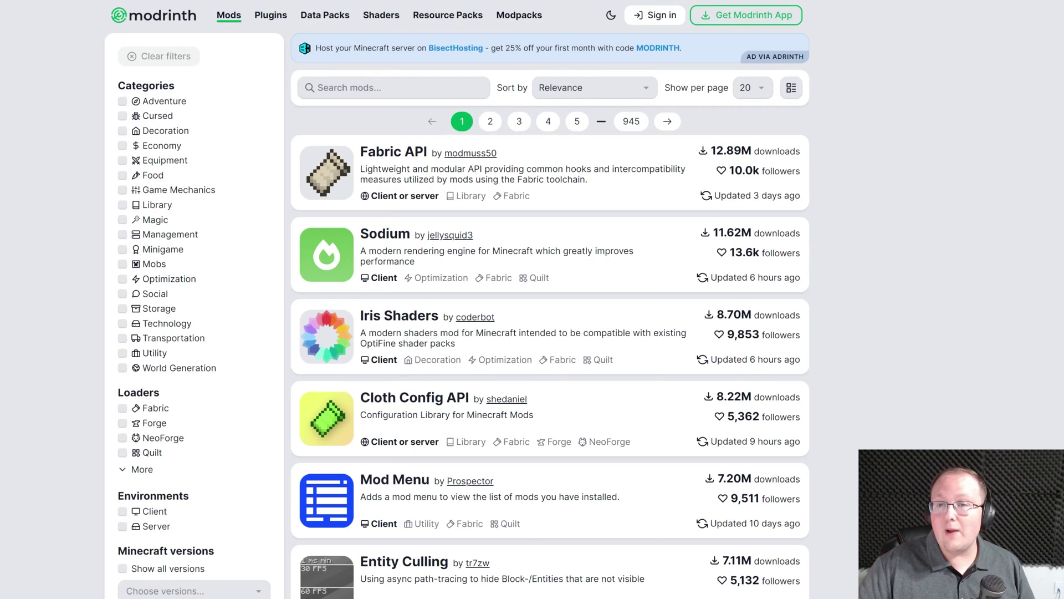
Filter Modrinth's mods to Fabric and 1.21, then open the Simple Voice Chat project
scroll(719, 148, down, 2)
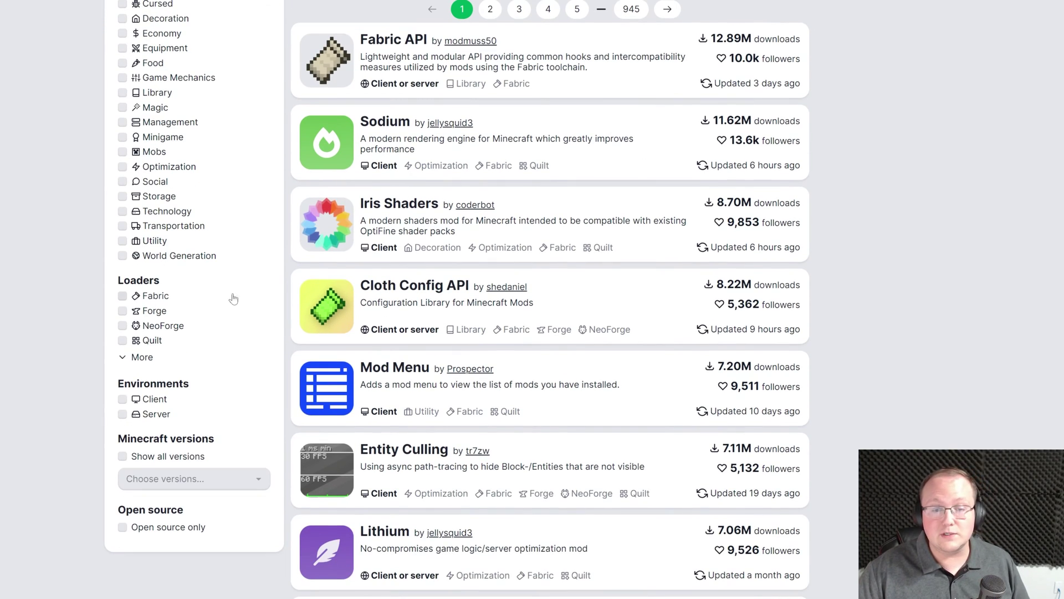
click(167, 302)
click(192, 479)
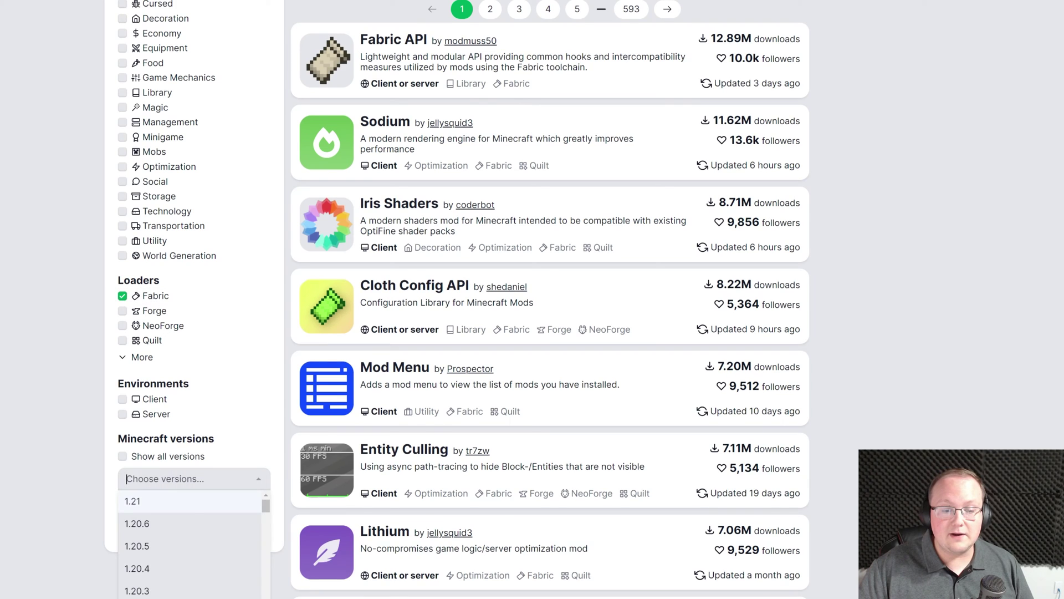
click(182, 511)
scroll(448, 446, down, 5)
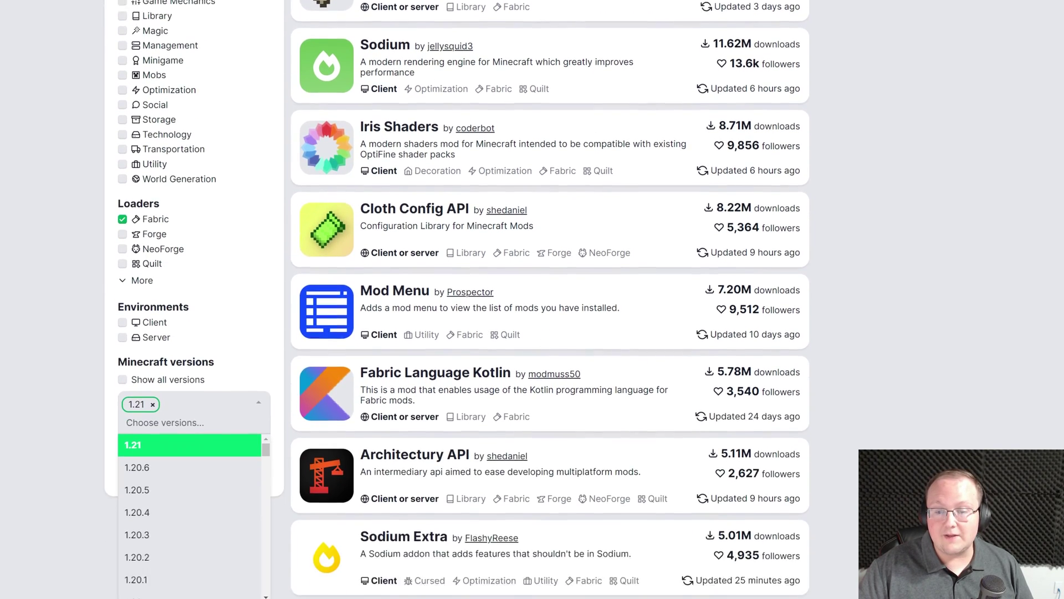
scroll(447, 447, down, 12)
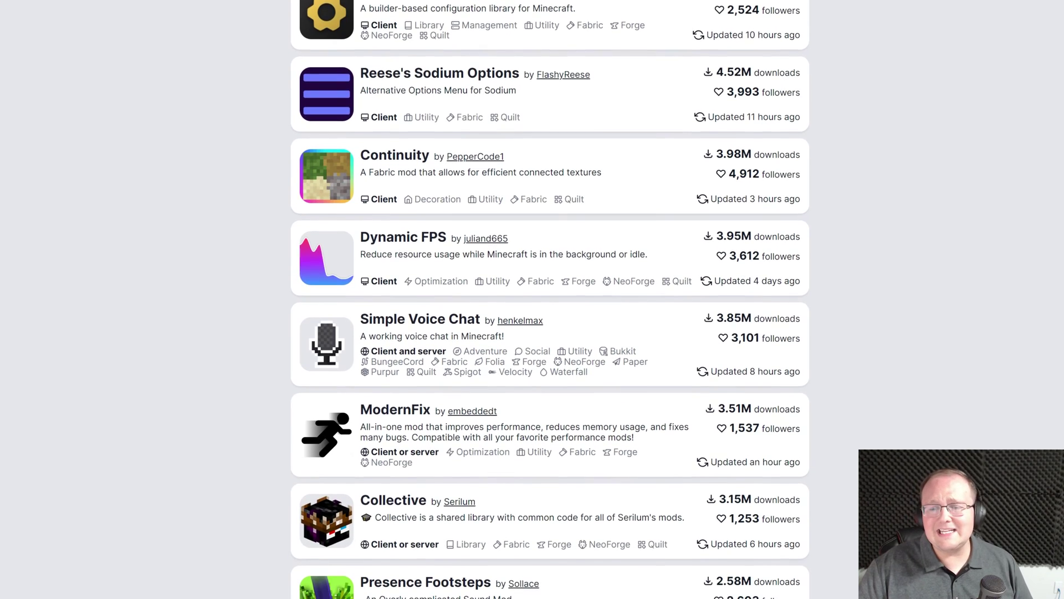
click(428, 321)
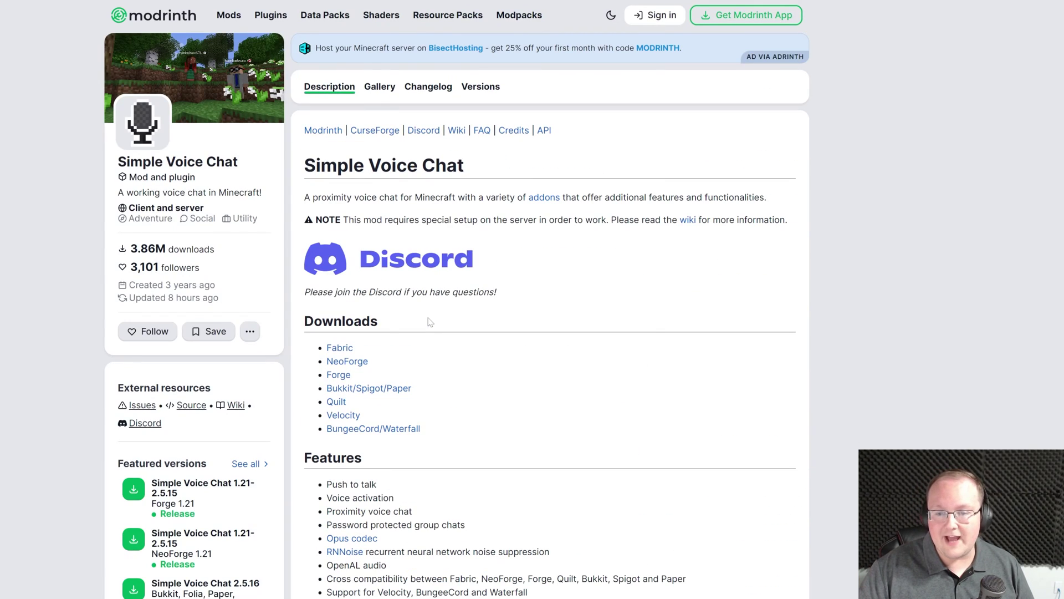
Filter Simple Voice Chat's versions to Fabric and 1.21 and open the 1.21-2.5.15 release
click(473, 93)
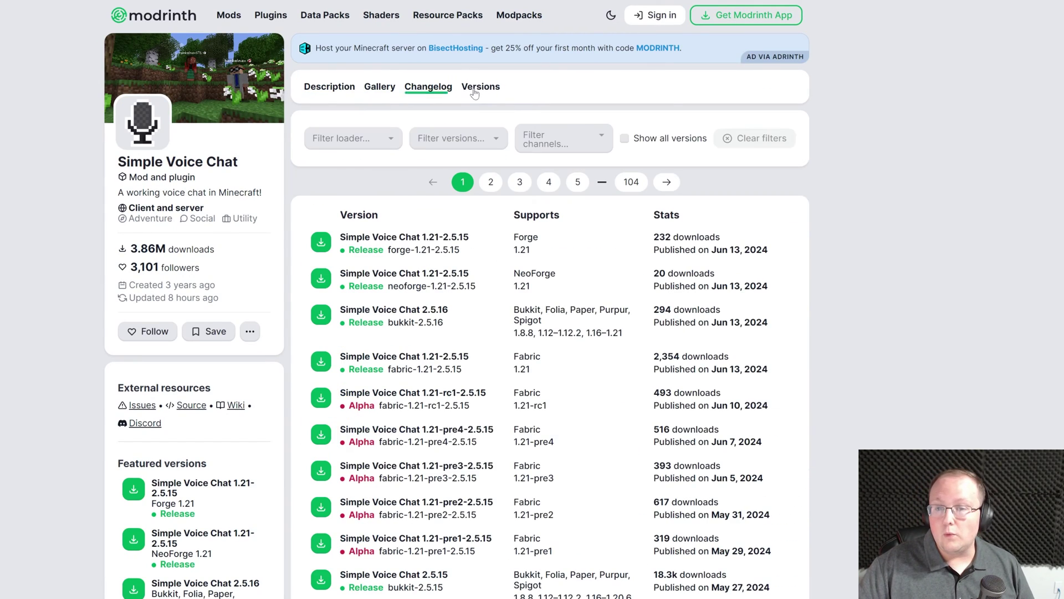
scroll(474, 94, down, 2)
click(353, 26)
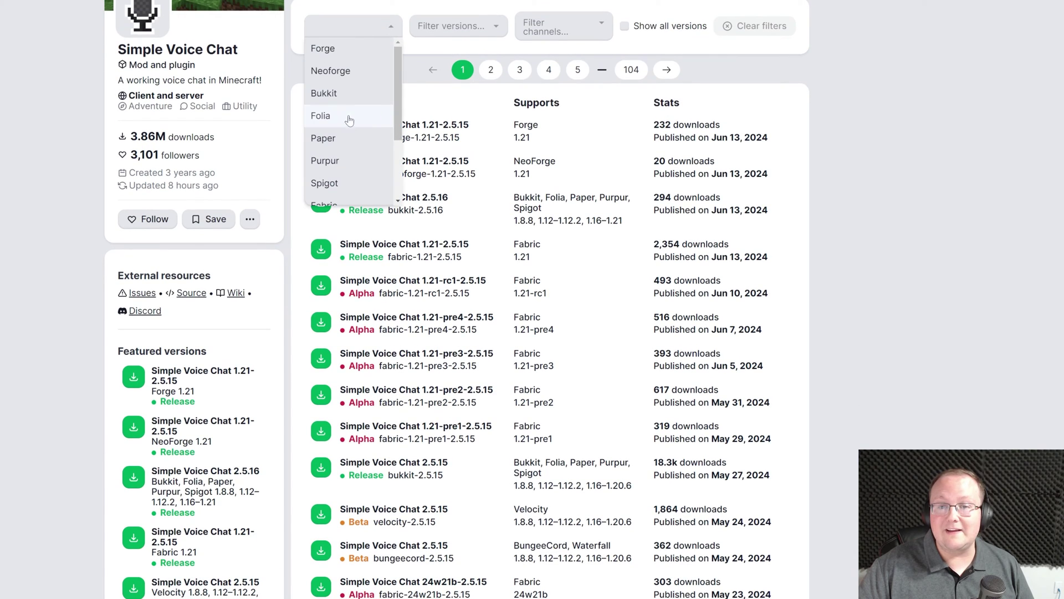
scroll(345, 149, down, 2)
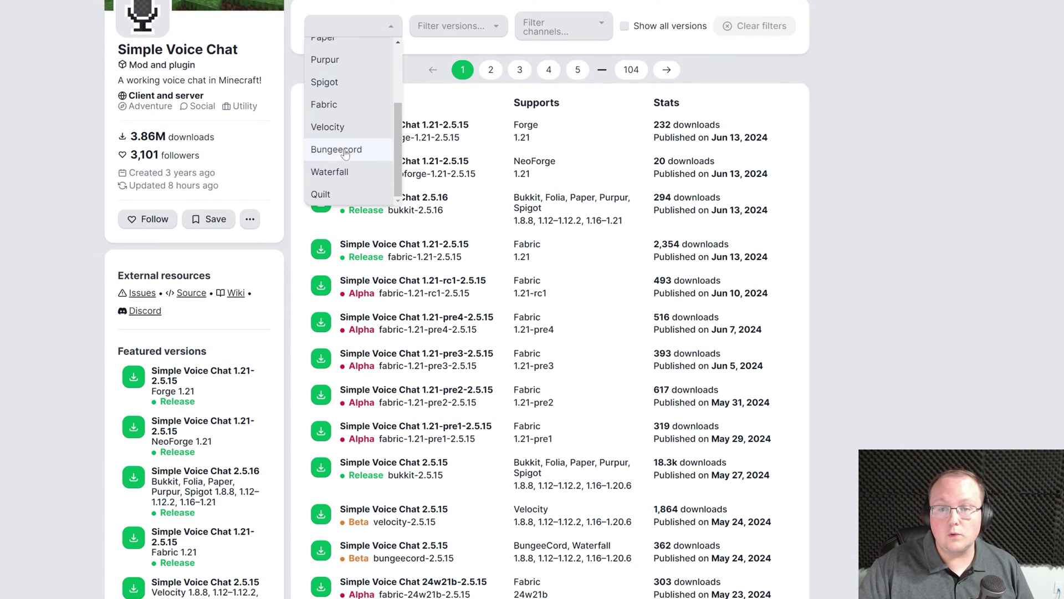
click(333, 105)
click(456, 26)
click(456, 56)
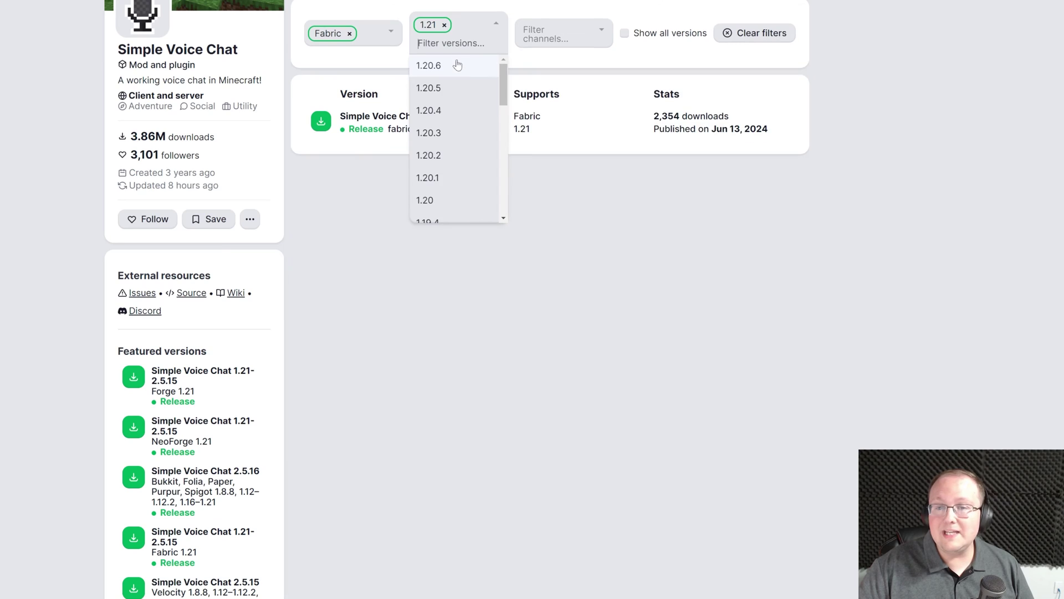
click(625, 195)
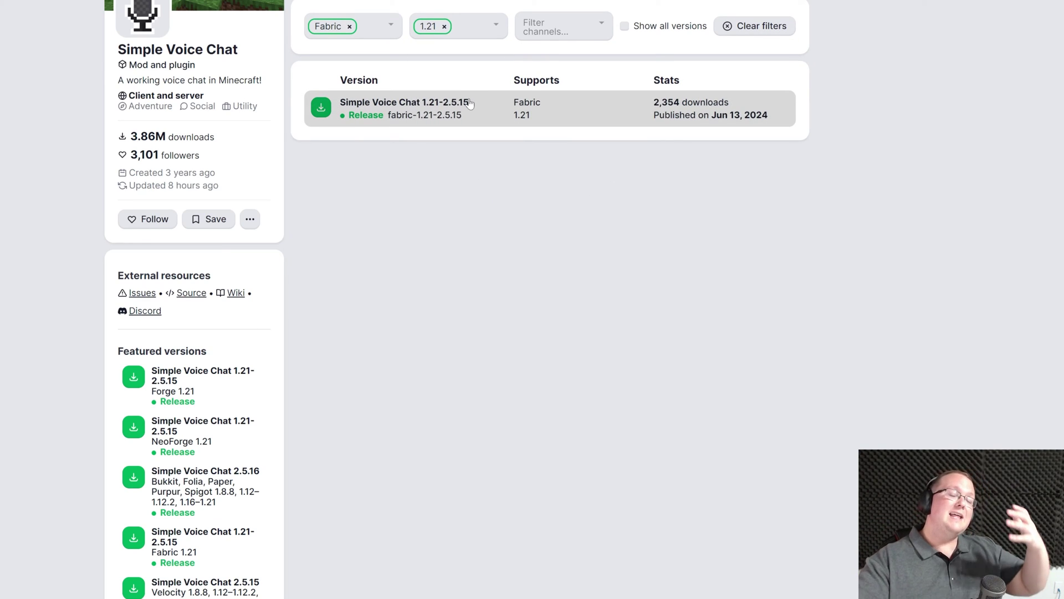
click(469, 103)
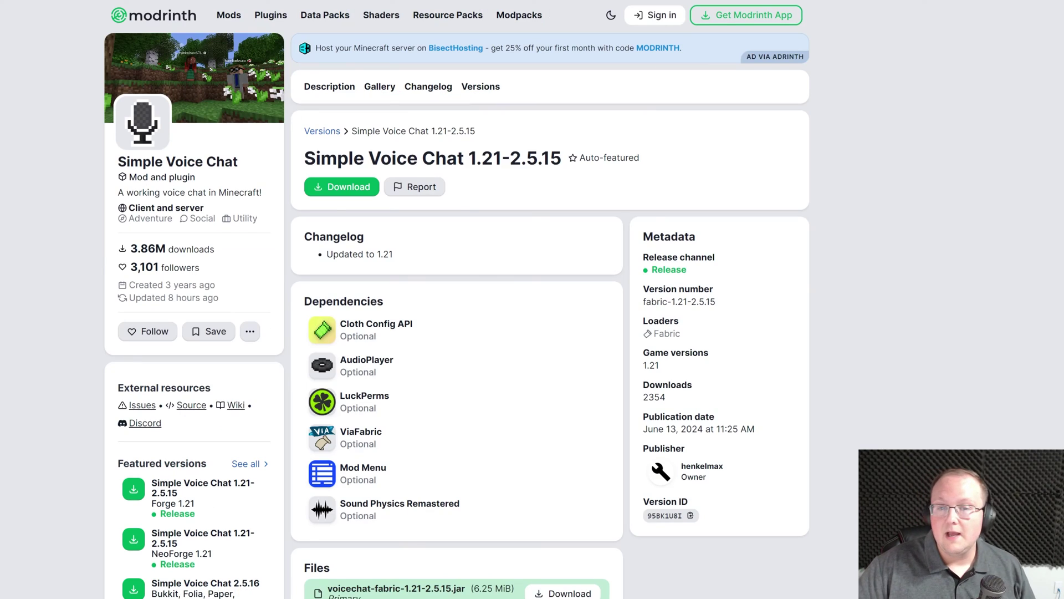
Download and save the Fabric 1.21 voice chat jar, then disconnect and close Minecraft
click(361, 188)
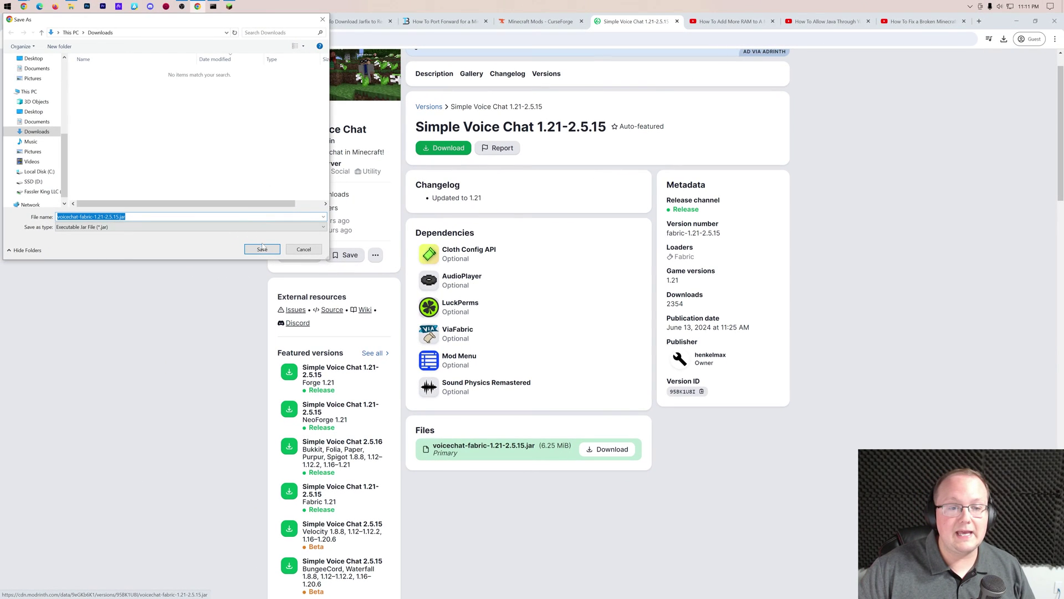
click(262, 247)
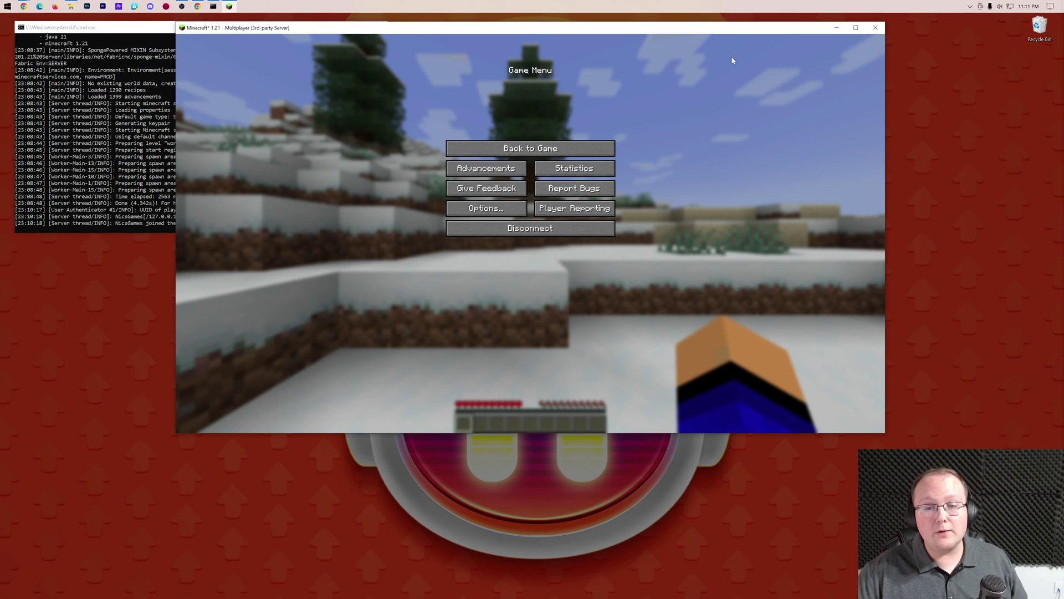
click(571, 228)
click(868, 32)
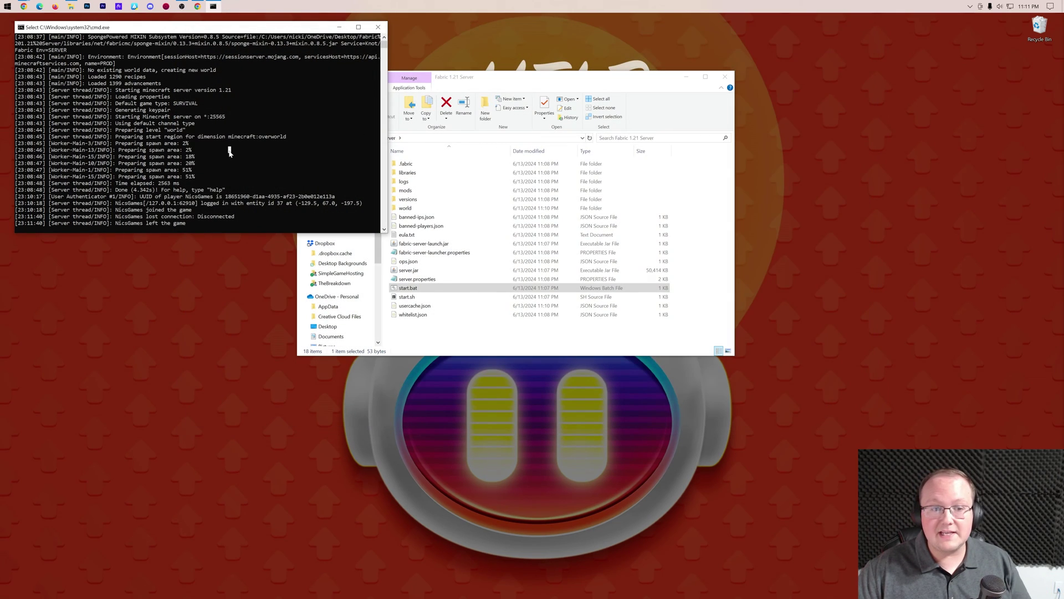
Shut down the Fabric 1.21 server by entering stop in its console
click(228, 149)
text(stop)
key(Return)
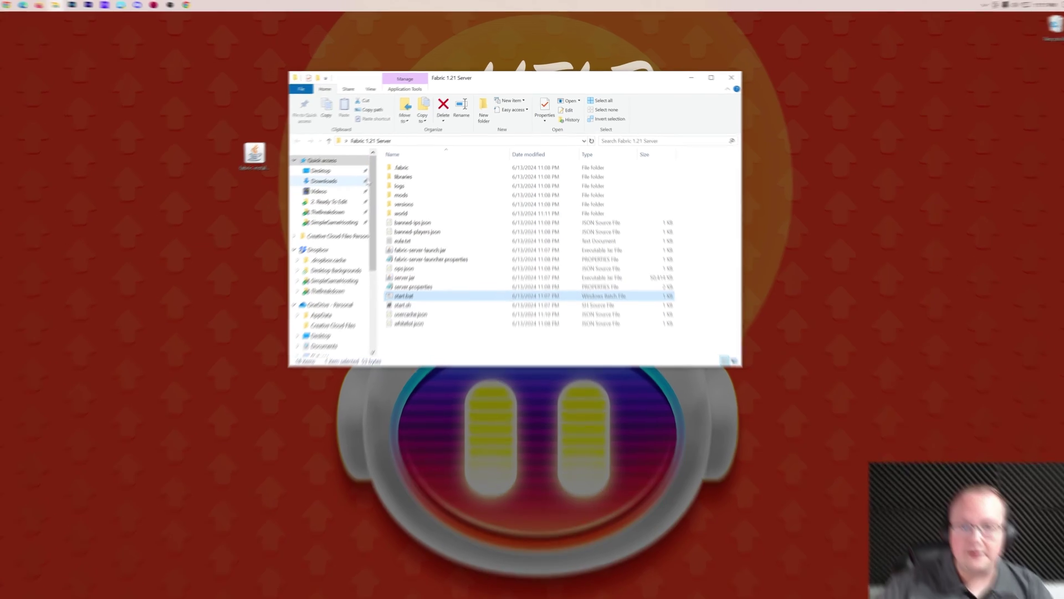
Move voicechat-fabric-1.21-2.5.15.jar from Downloads into the server's mods folder and copy it
click(366, 181)
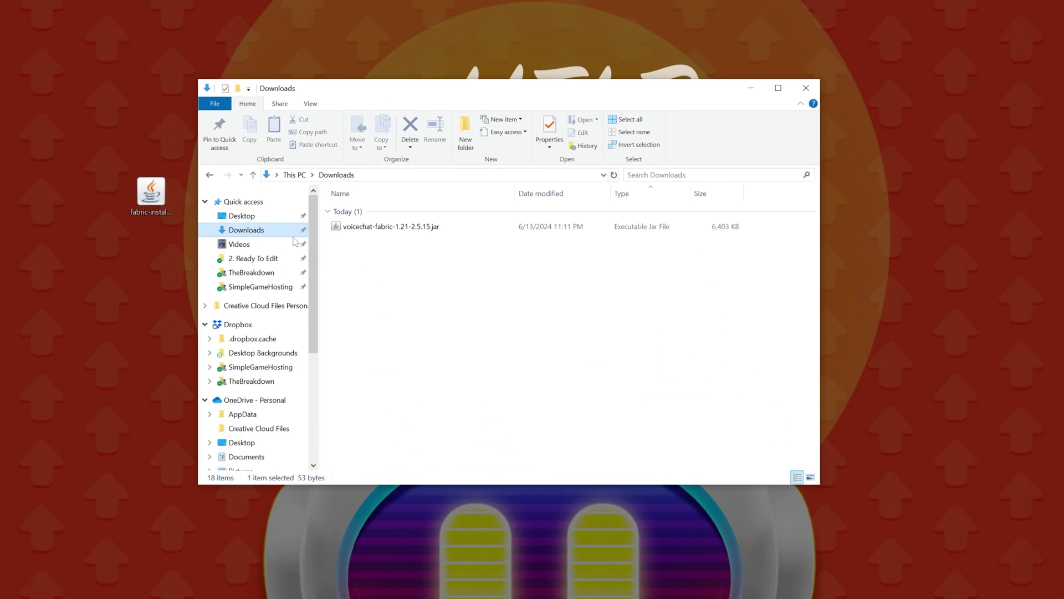
drag(380, 228, 117, 272)
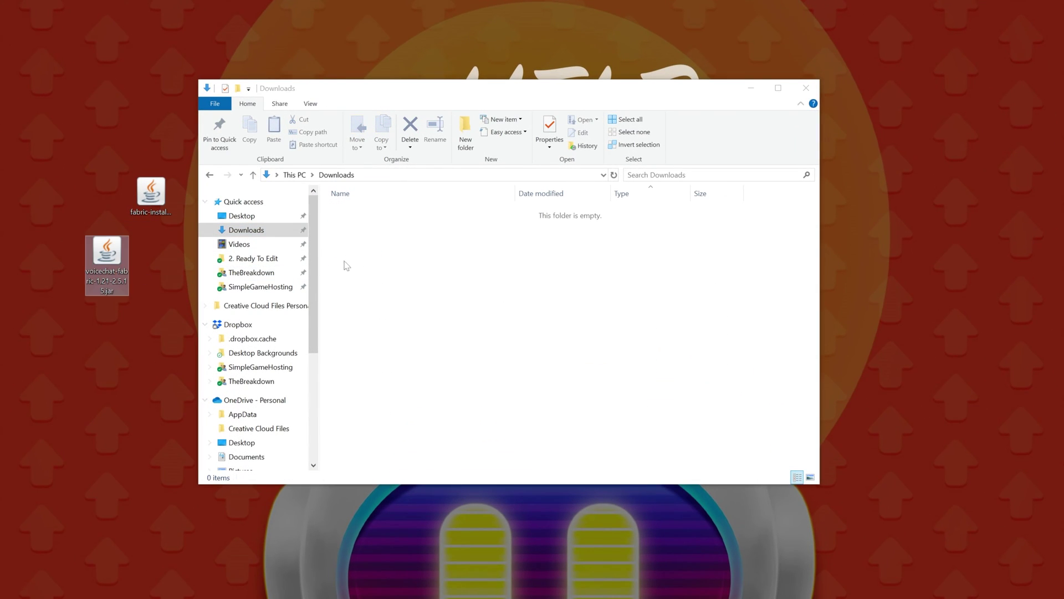
key(alt+Left)
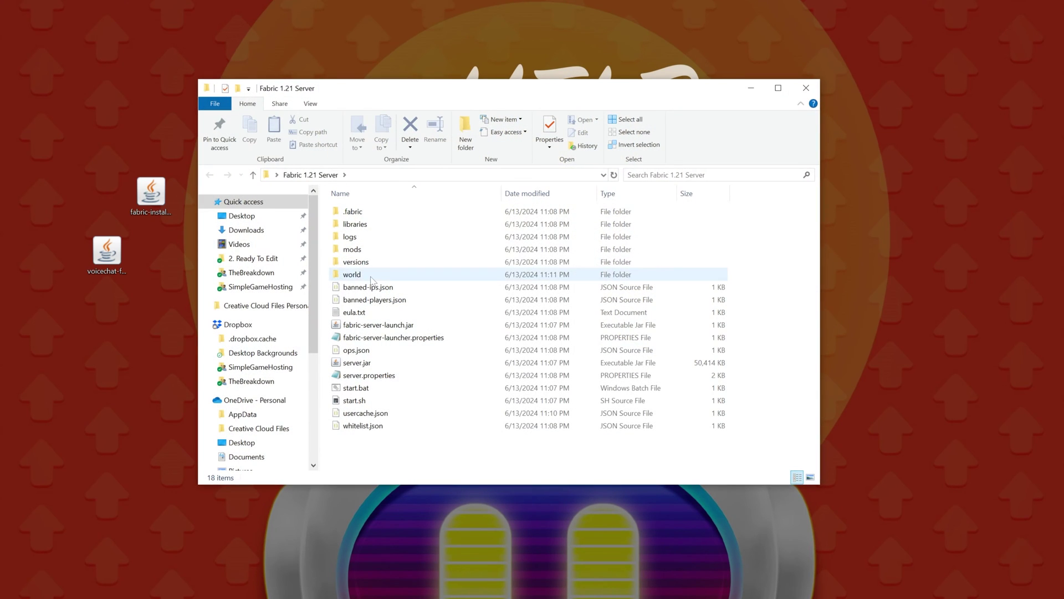
double_click(366, 249)
drag(105, 252, 534, 326)
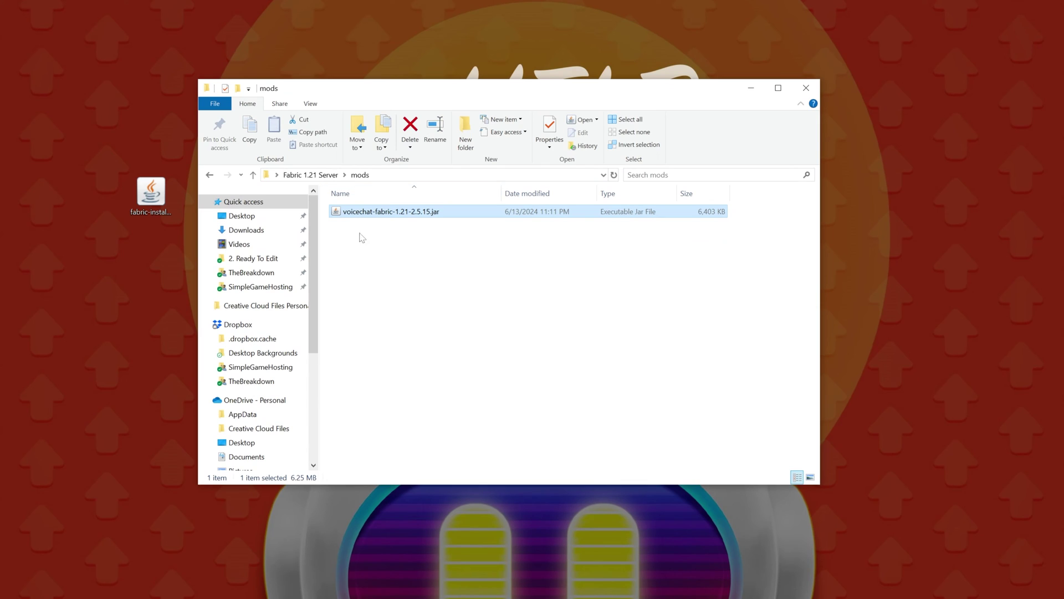
right_click(357, 212)
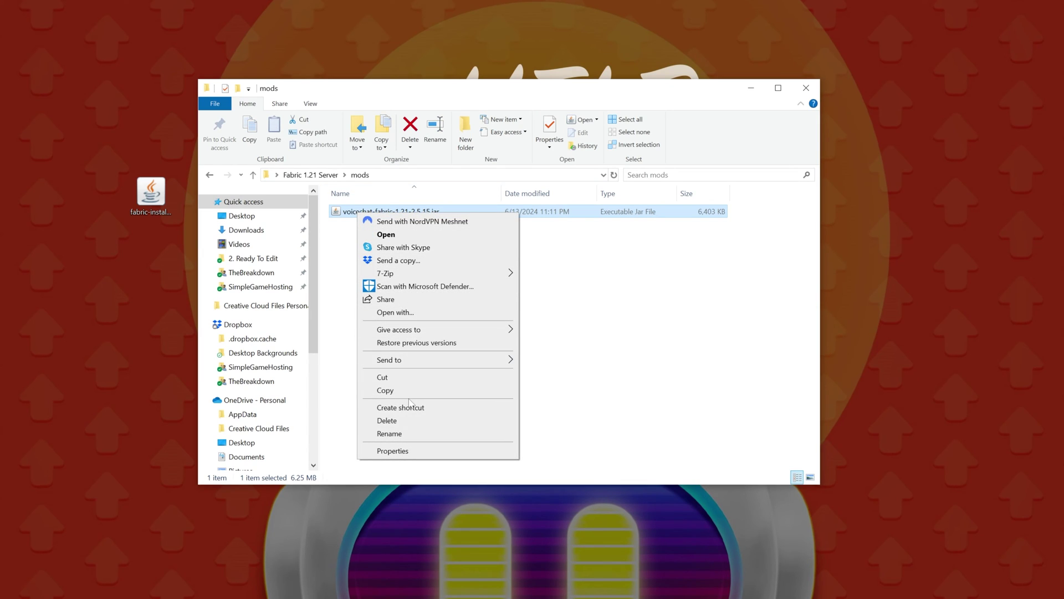
click(385, 390)
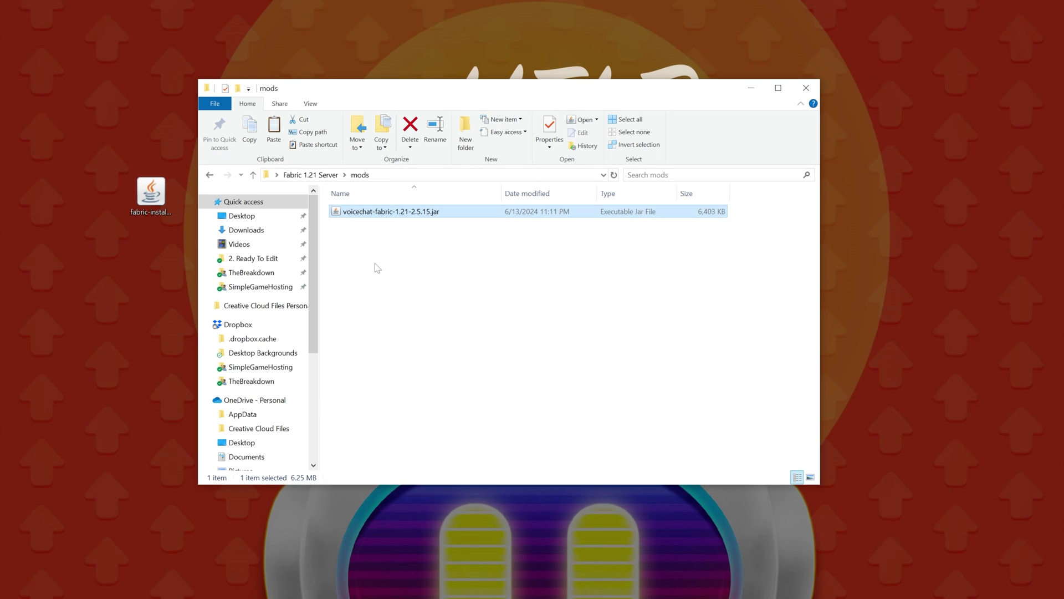
click(806, 87)
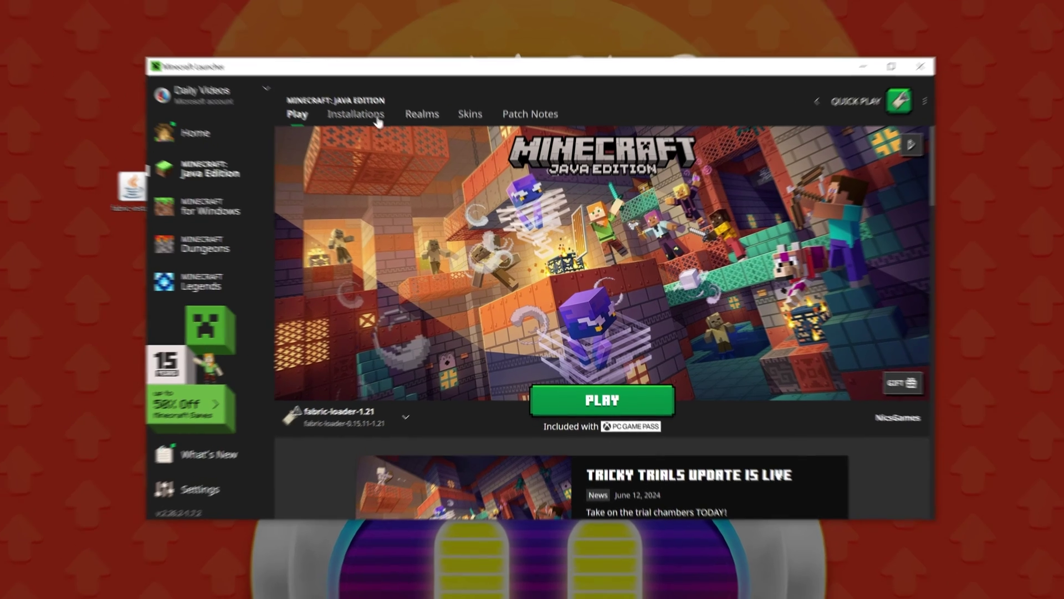
Open the fabric-loader-1.21 game folder and delete the client's old mods folder
click(366, 120)
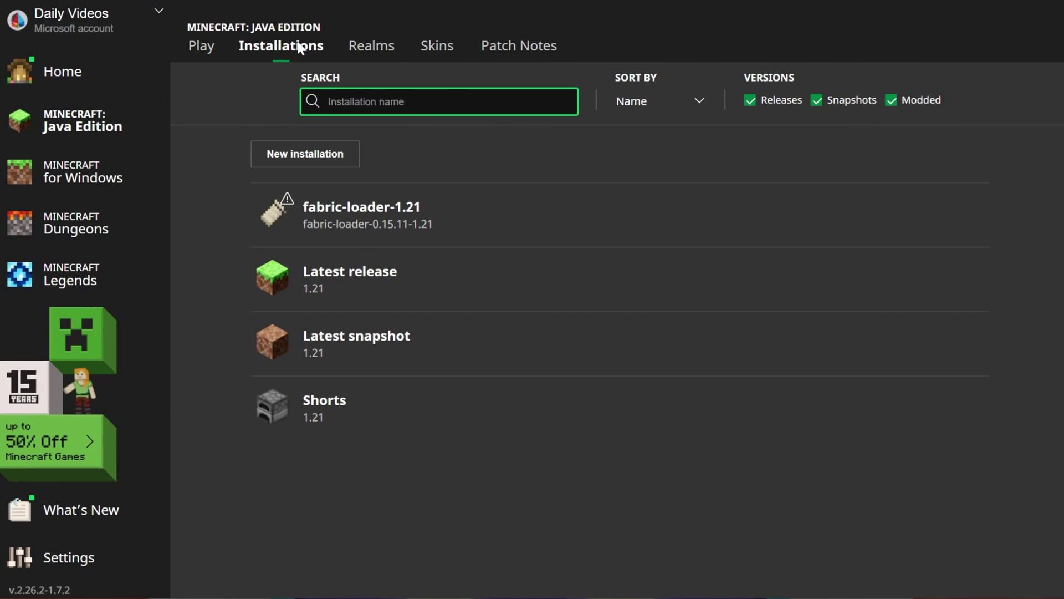
click(939, 216)
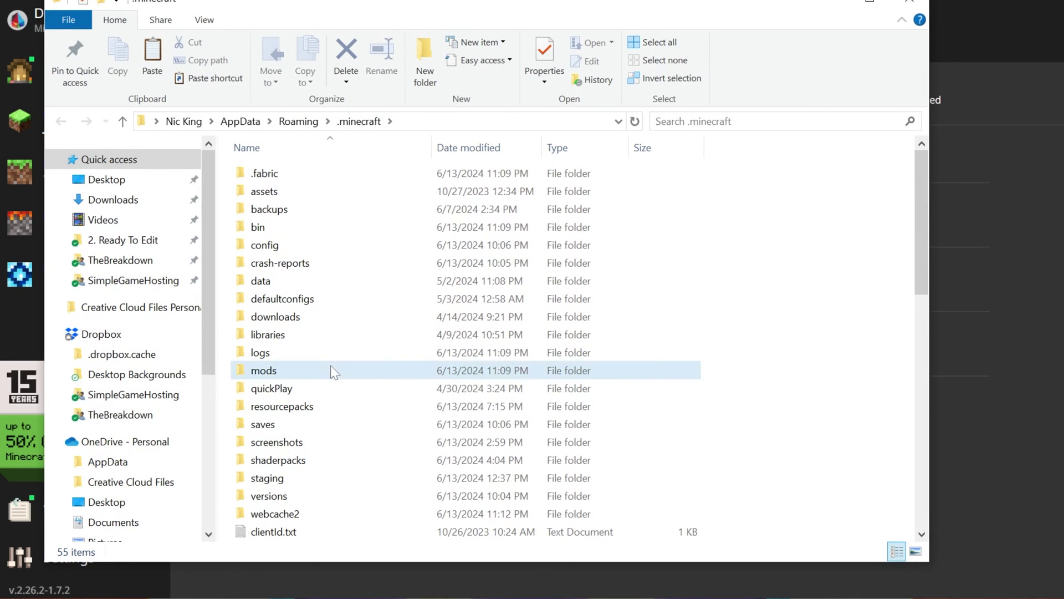
click(281, 371)
key(Delete)
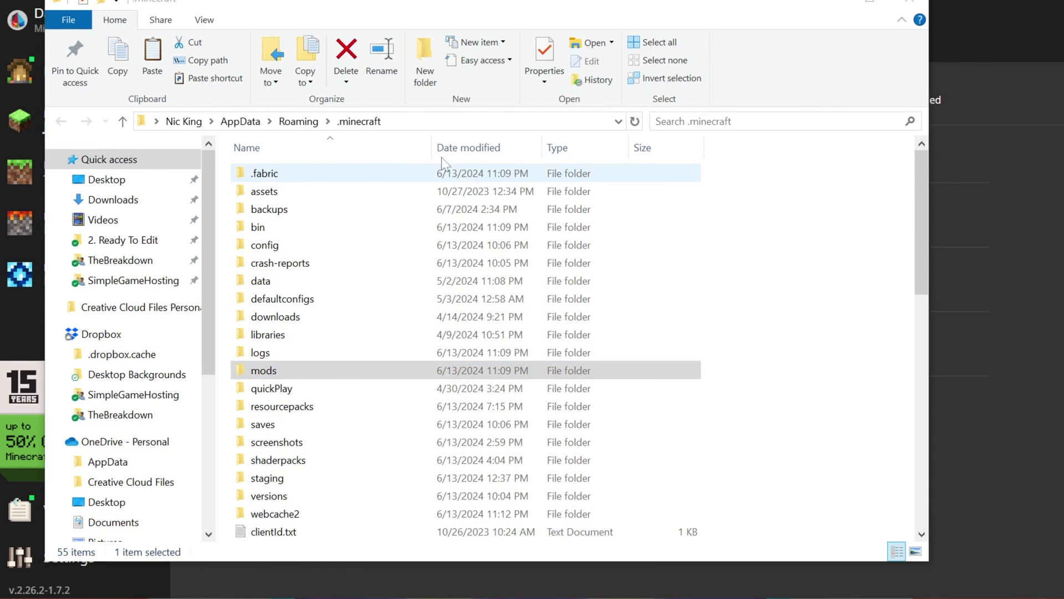
Create a new mods folder in .minecraft and paste the voicechat jar into it
right_click(231, 187)
mouse_move(355, 408)
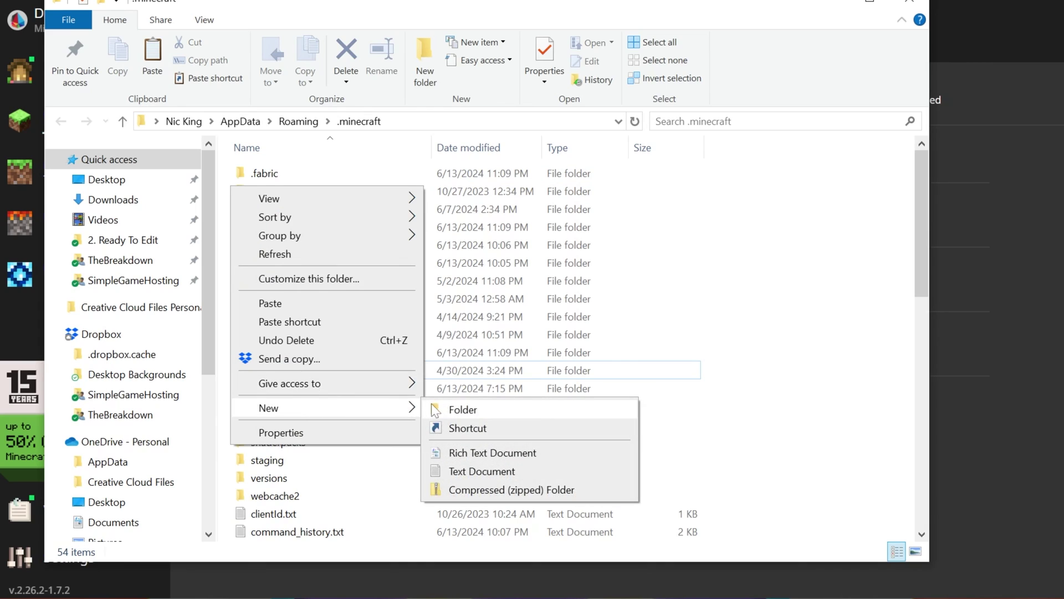
click(433, 405)
text(mods)
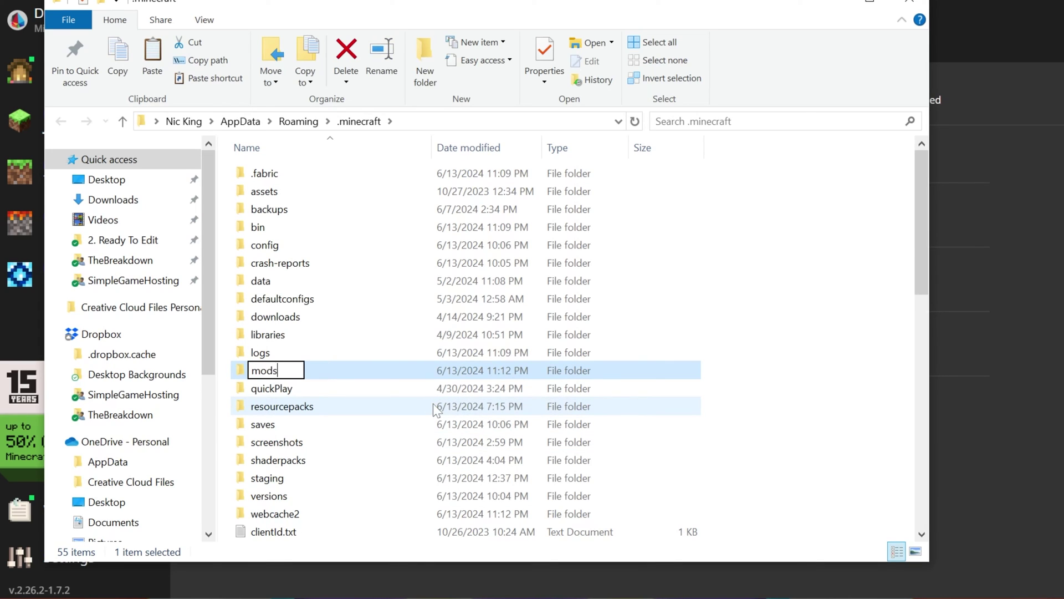
click(393, 374)
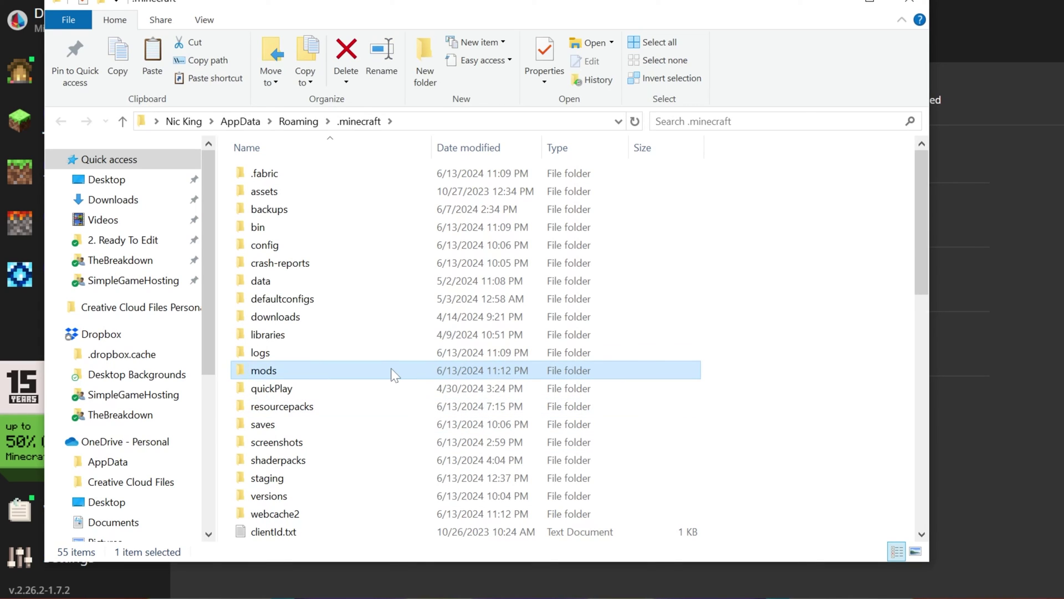
double_click(393, 374)
right_click(382, 328)
click(449, 444)
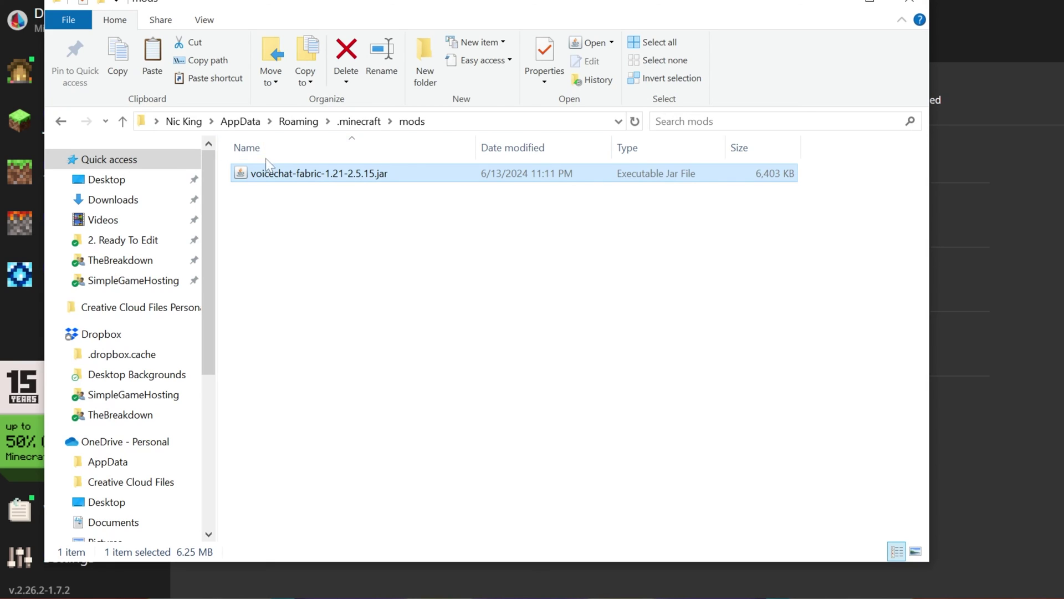
Check the jar in the client and server mods folders, then run the server's start.bat
click(358, 121)
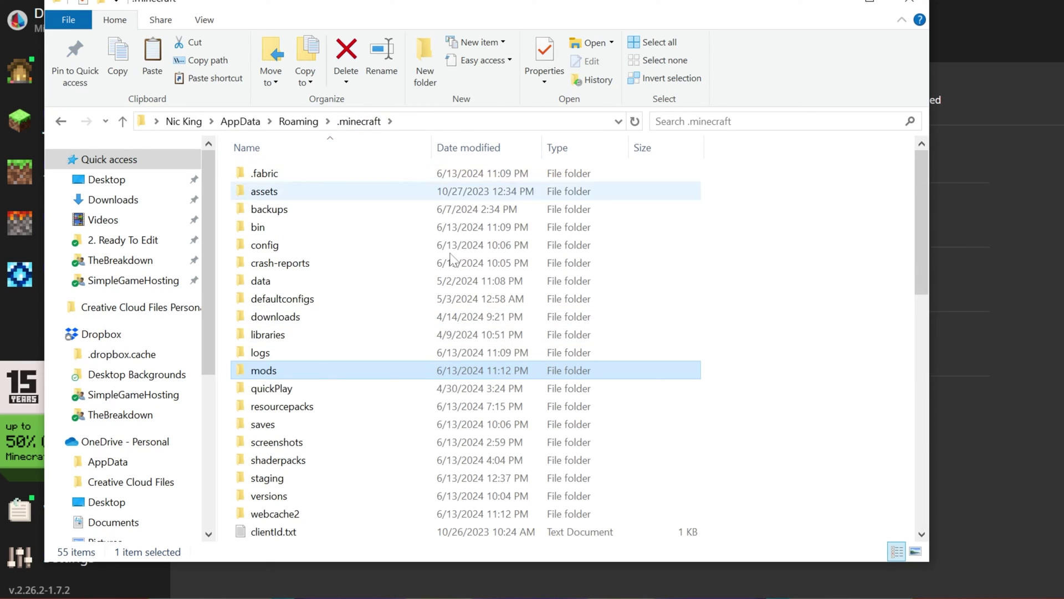
double_click(304, 375)
click(143, 179)
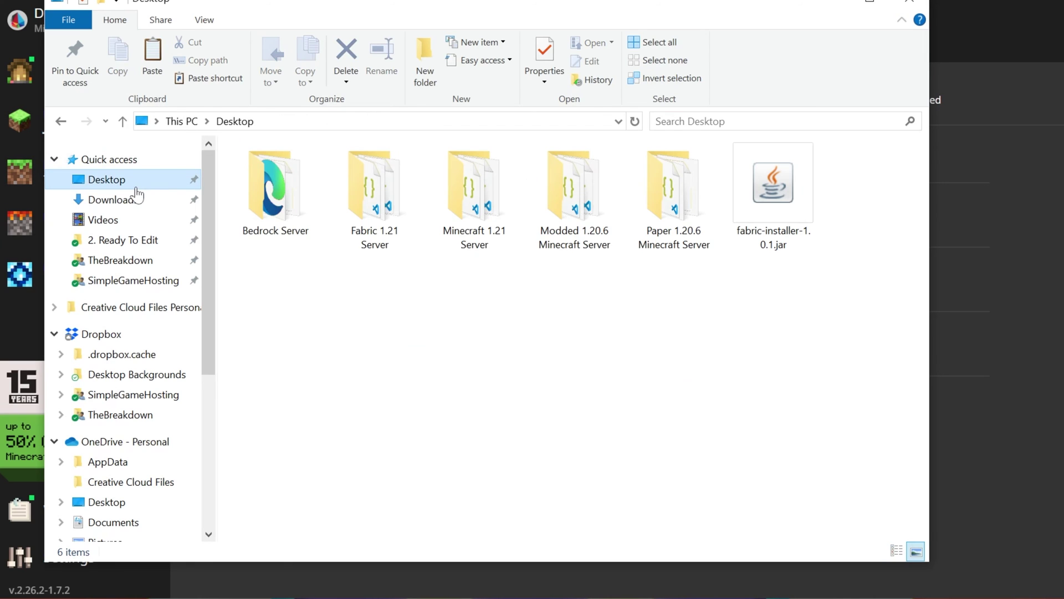
double_click(391, 201)
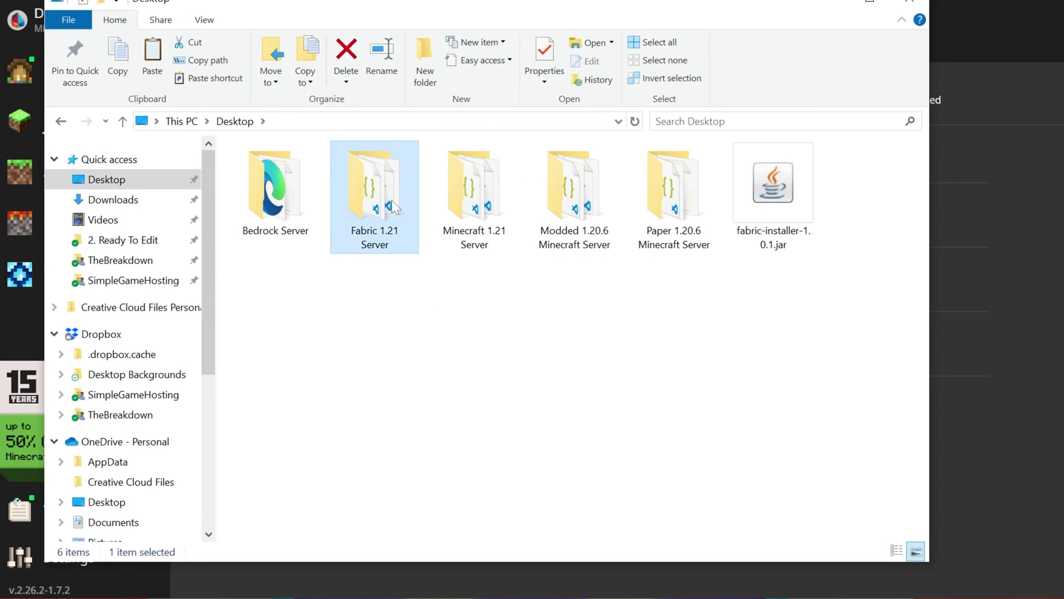
double_click(295, 231)
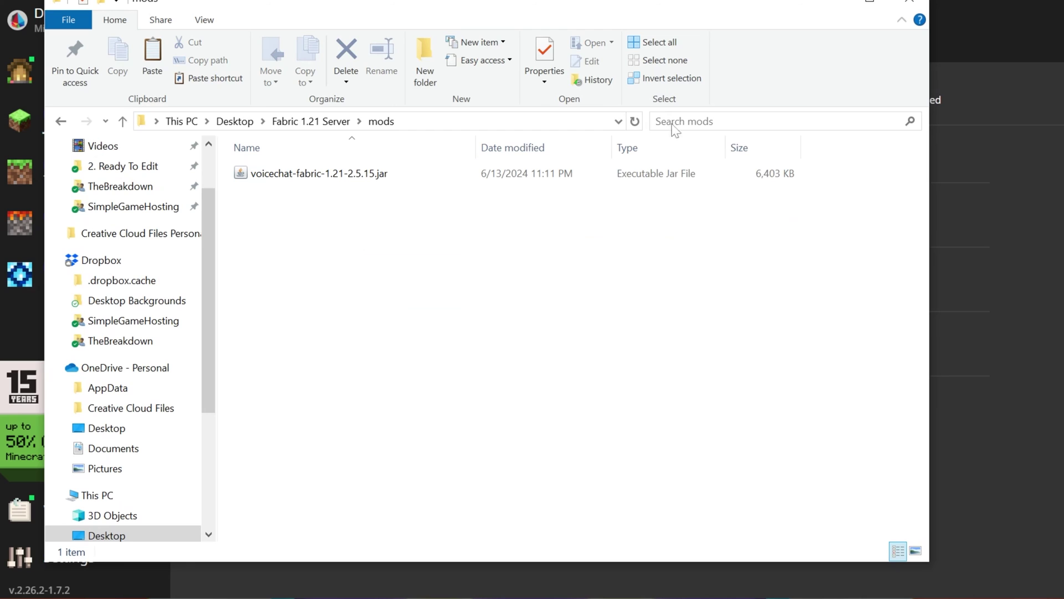
key(alt+Left)
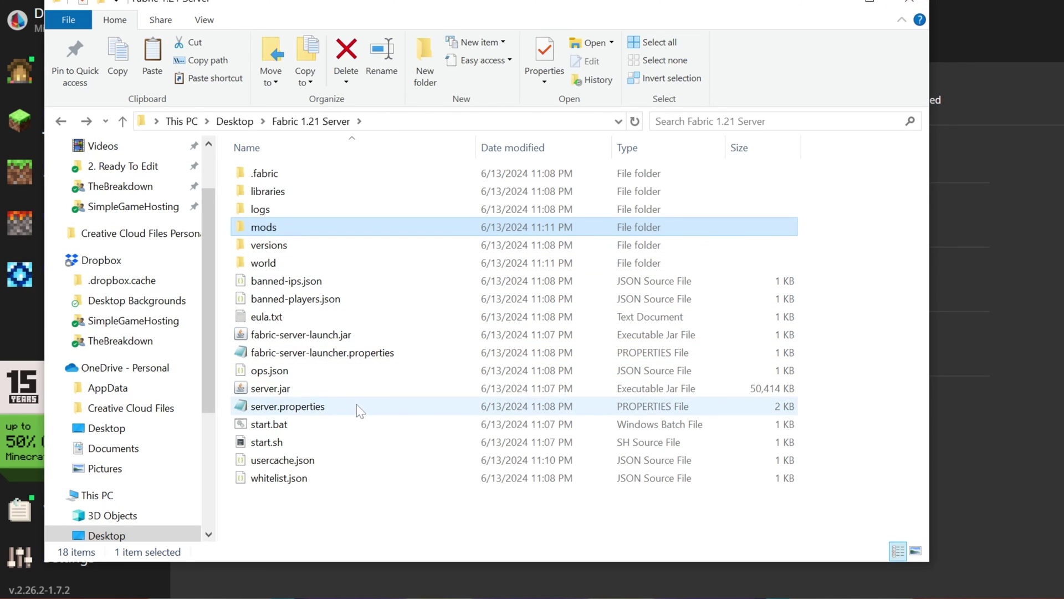
click(343, 418)
double_click(369, 419)
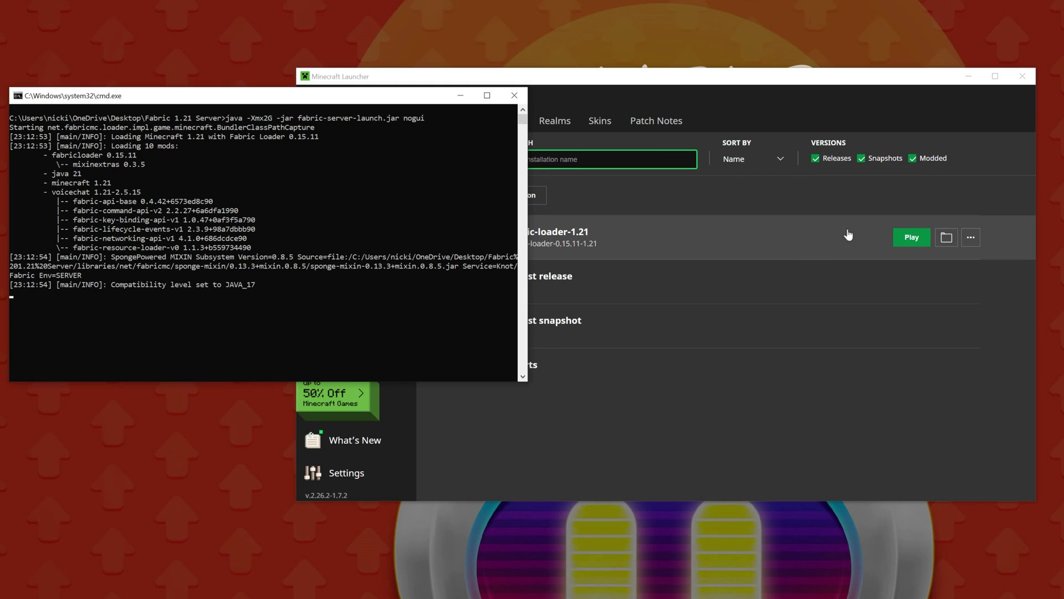
Launch the fabric-loader-1.21 installation from Minecraft Launcher, accepting the modified-installation warning
click(908, 237)
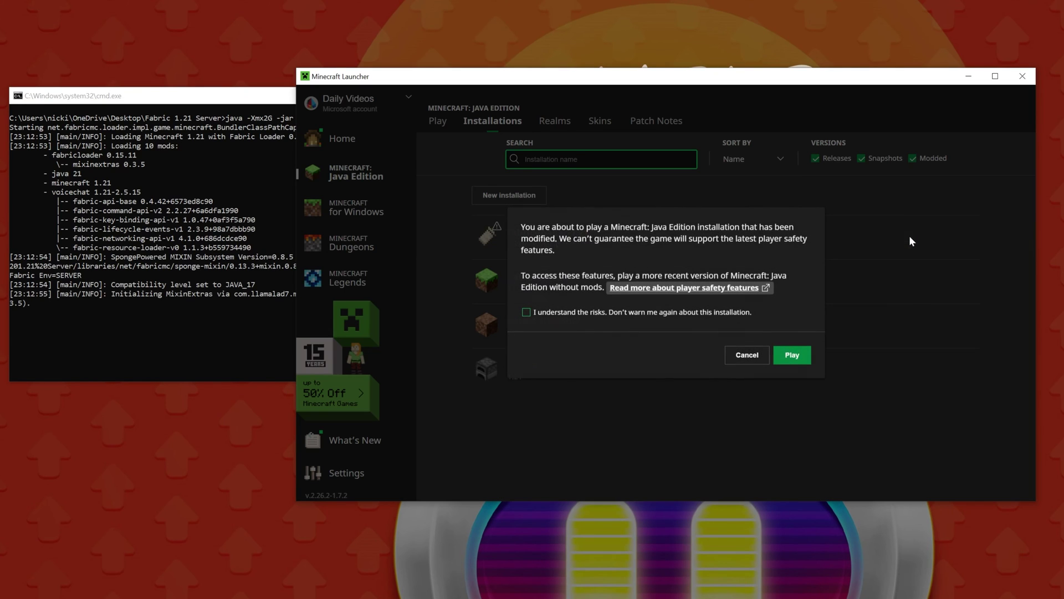
click(792, 354)
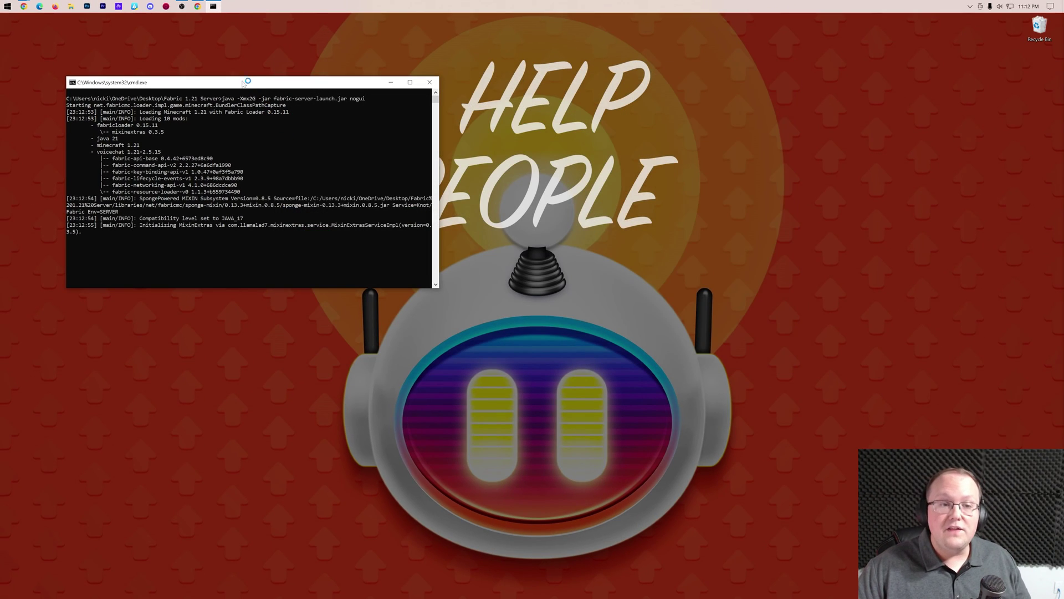
drag(242, 83, 182, 25)
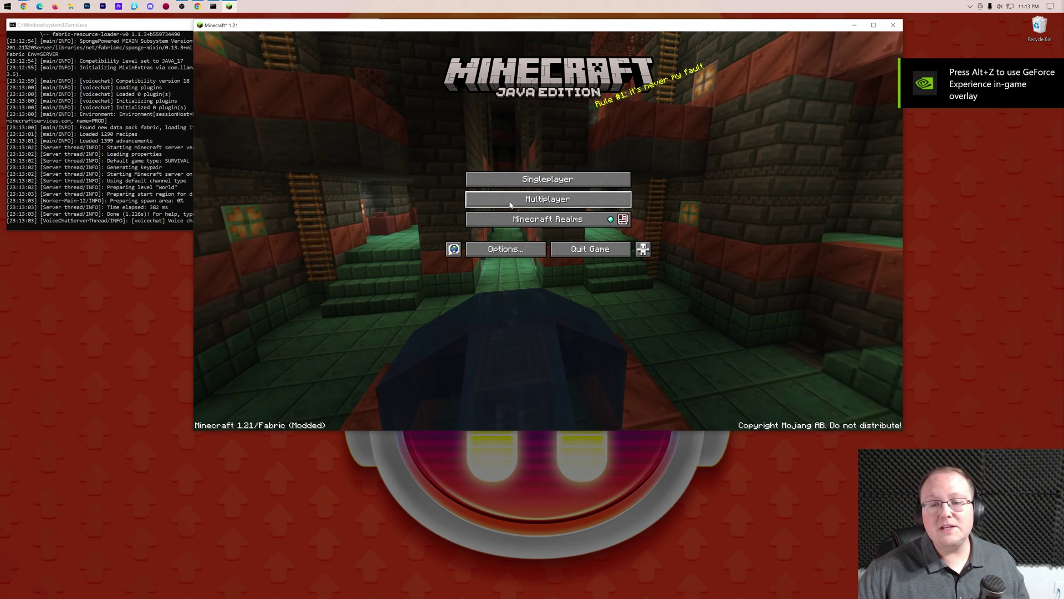
Join the Local Connection server via Multiplayer and bring up the Simple Voice Chat guide with V
click(546, 207)
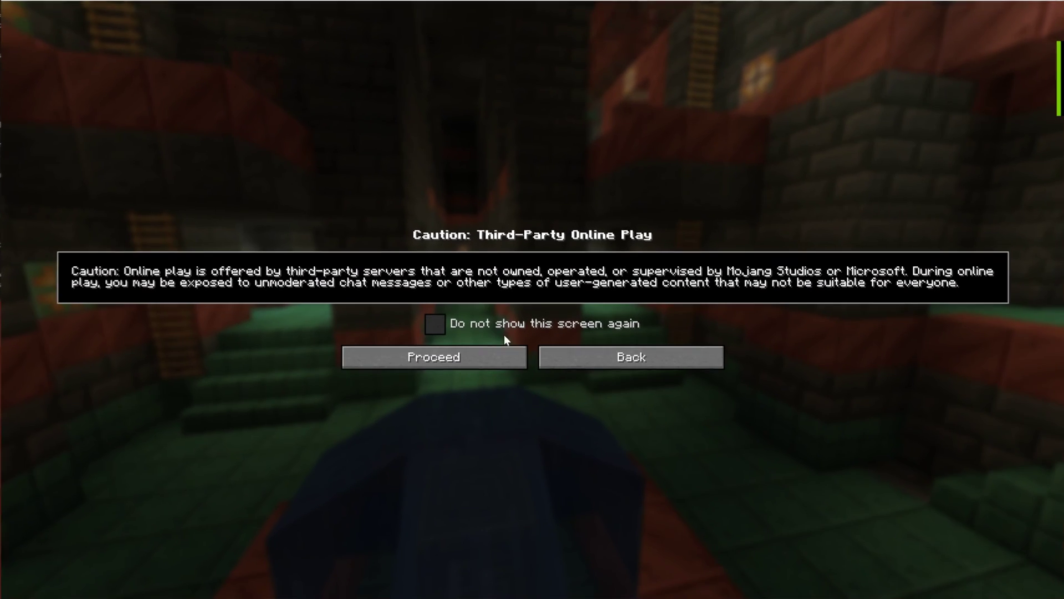
click(531, 289)
click(488, 124)
click(487, 125)
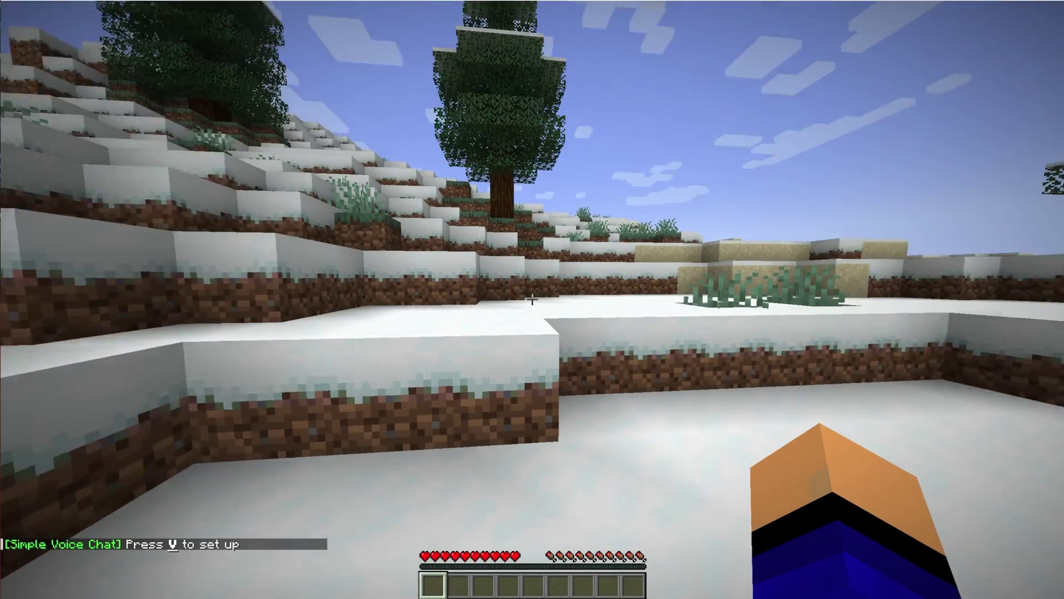
key(w)
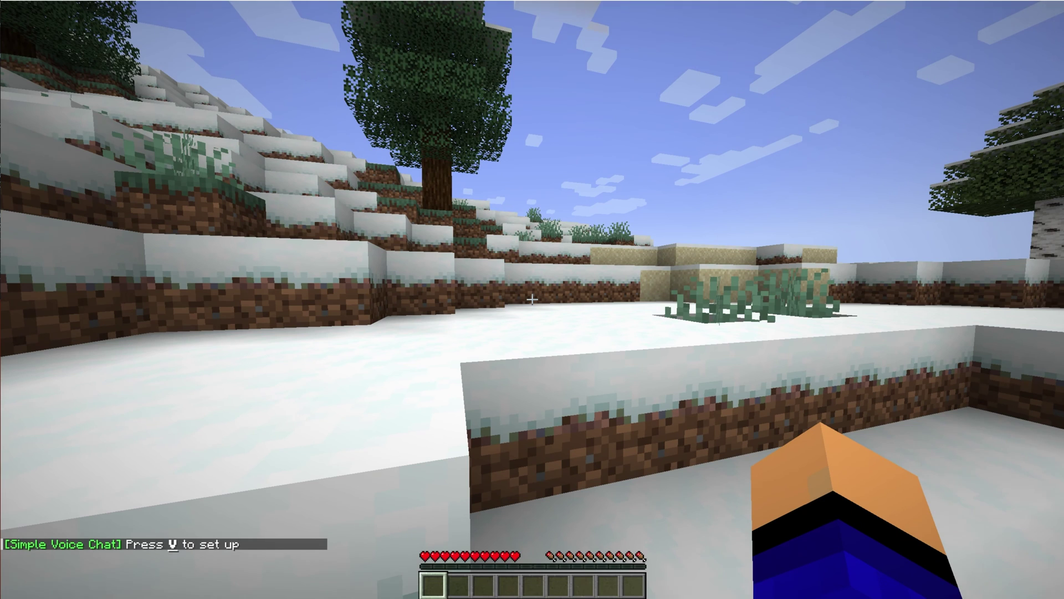
key(v)
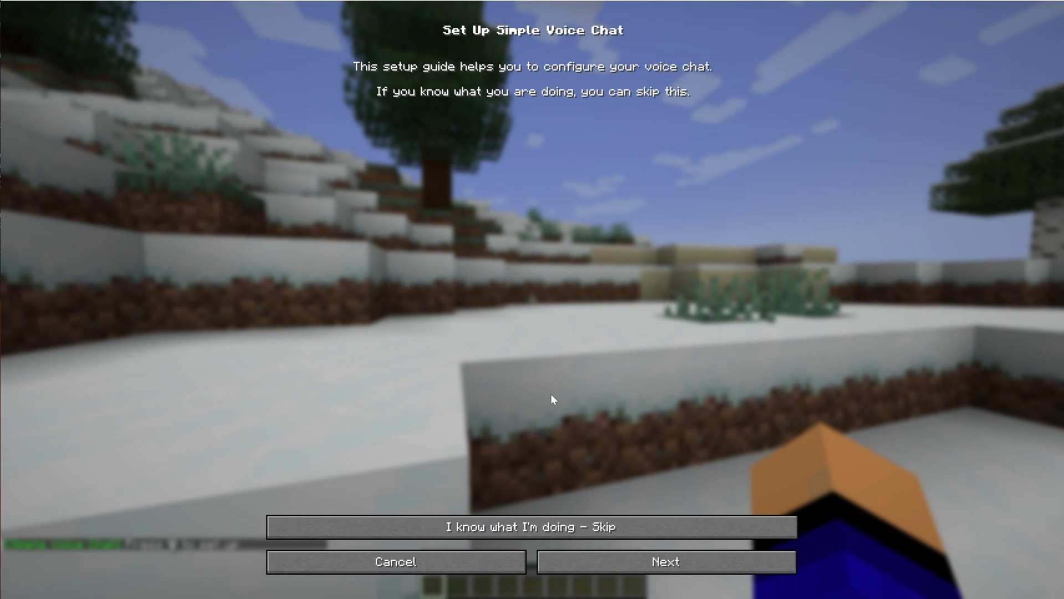
Complete voice chat setup with the AT2020 USB mic, WM-1000XM4 headphones and voice activation
click(667, 564)
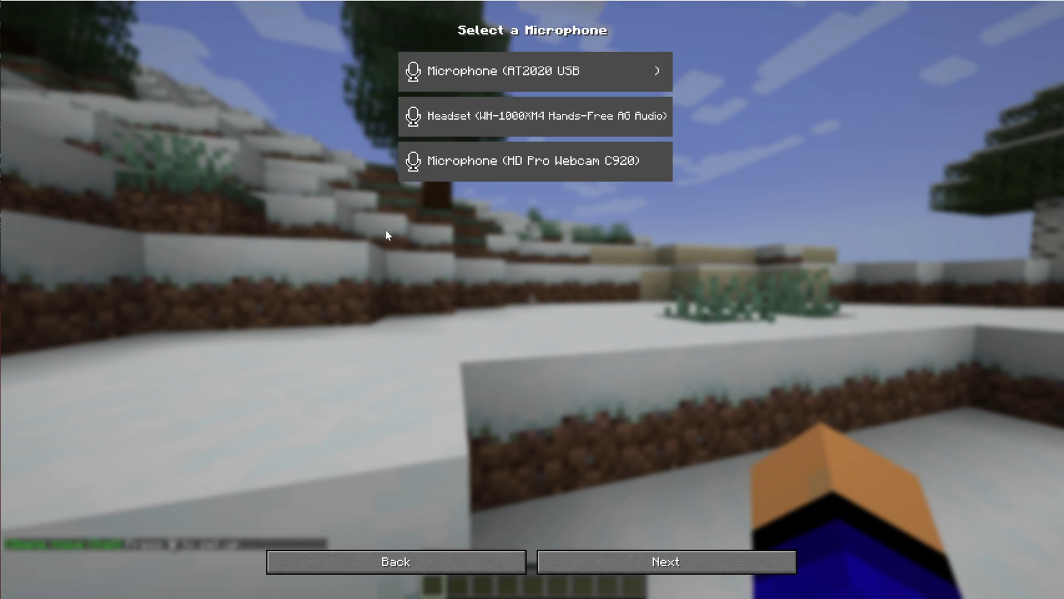
click(647, 71)
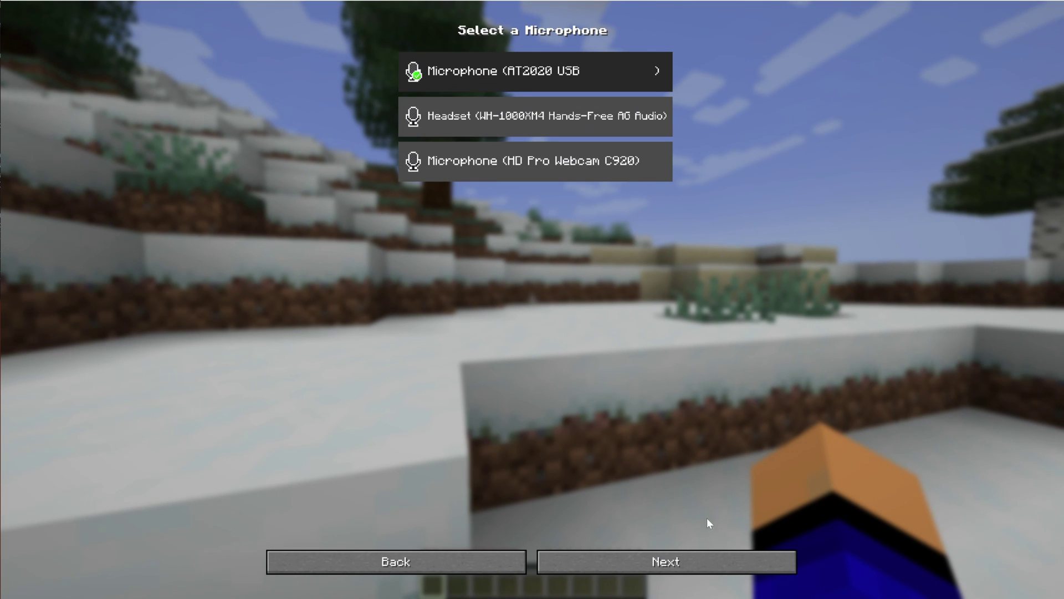
click(700, 552)
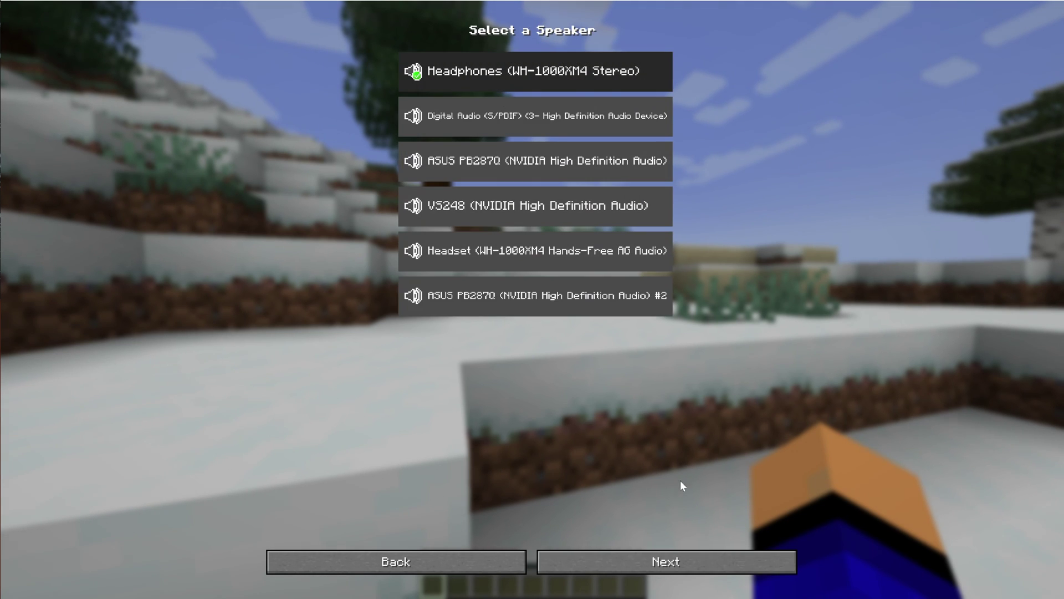
click(687, 561)
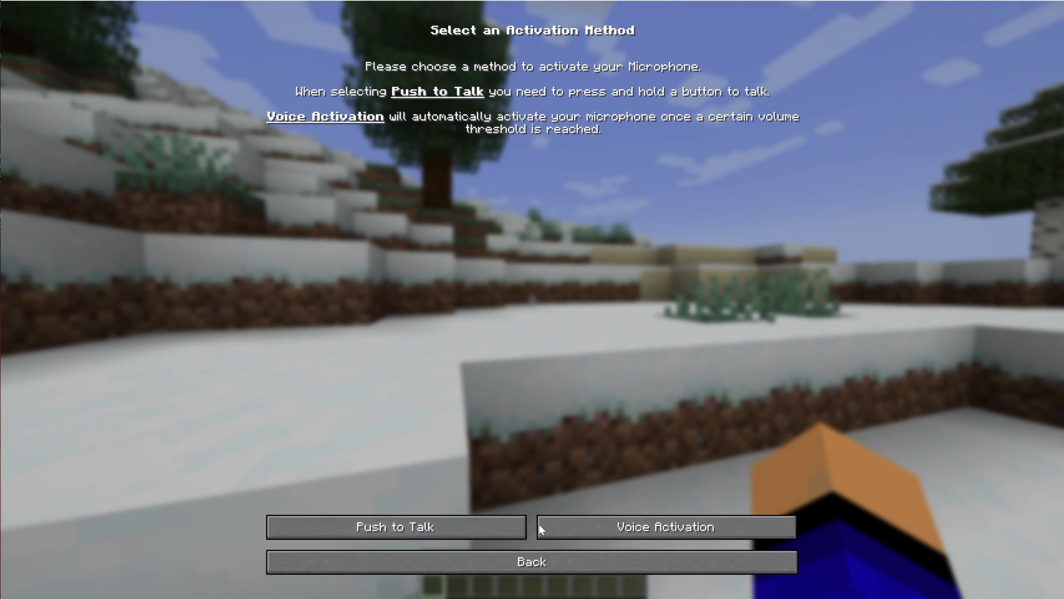
click(632, 527)
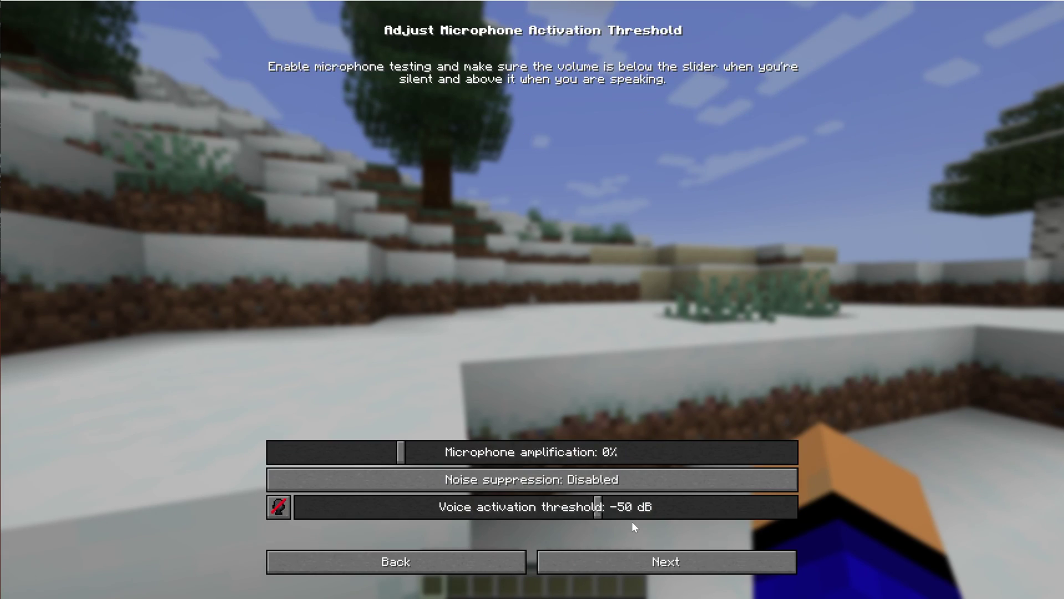
click(594, 554)
click(594, 556)
key(e)
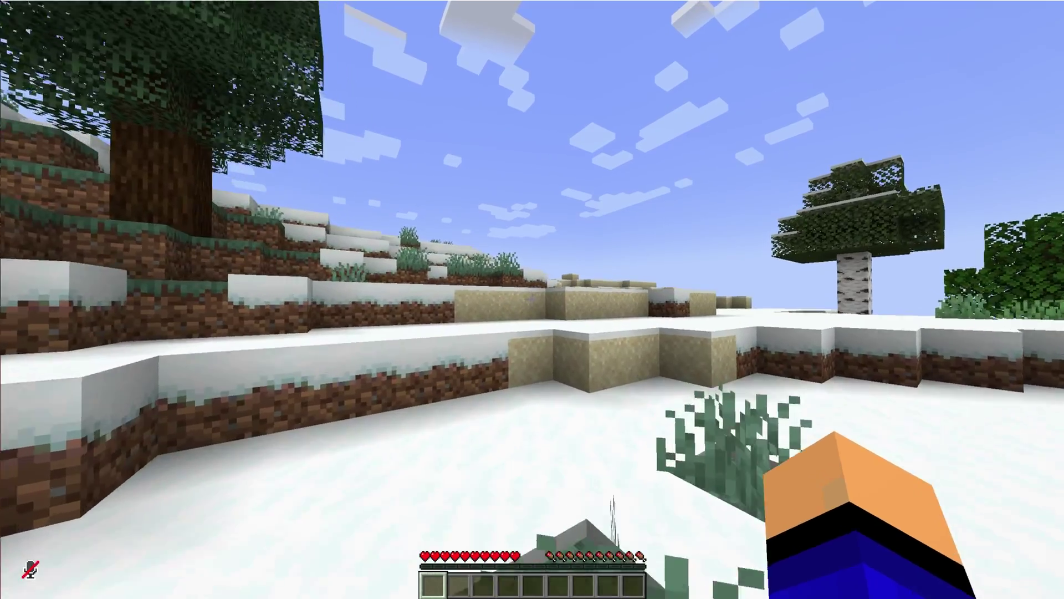
Walk across the snow toward the spruce trees, then pause the game with Esc
key(w)
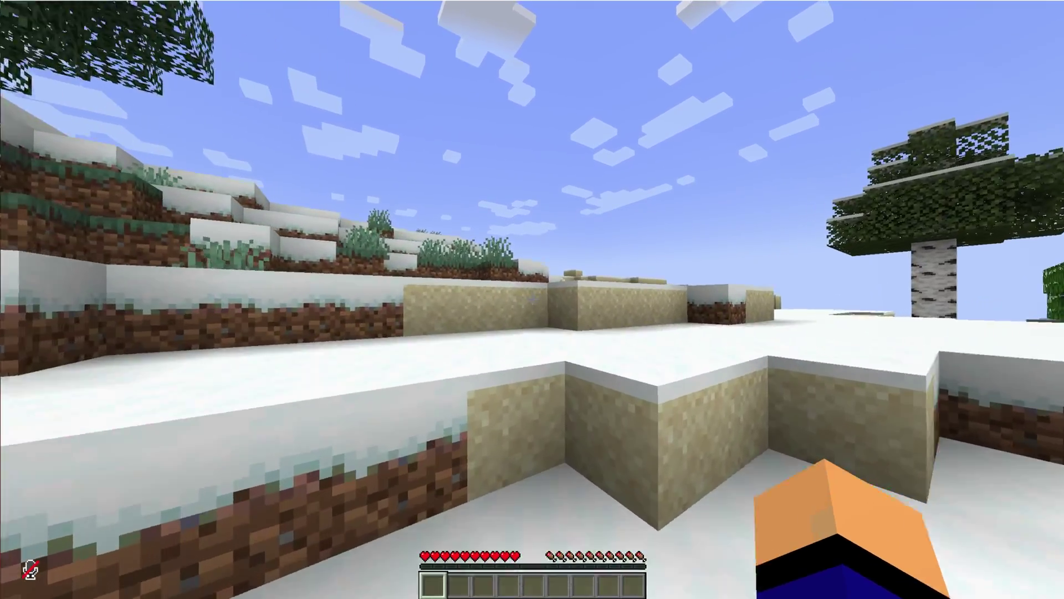
key(w)
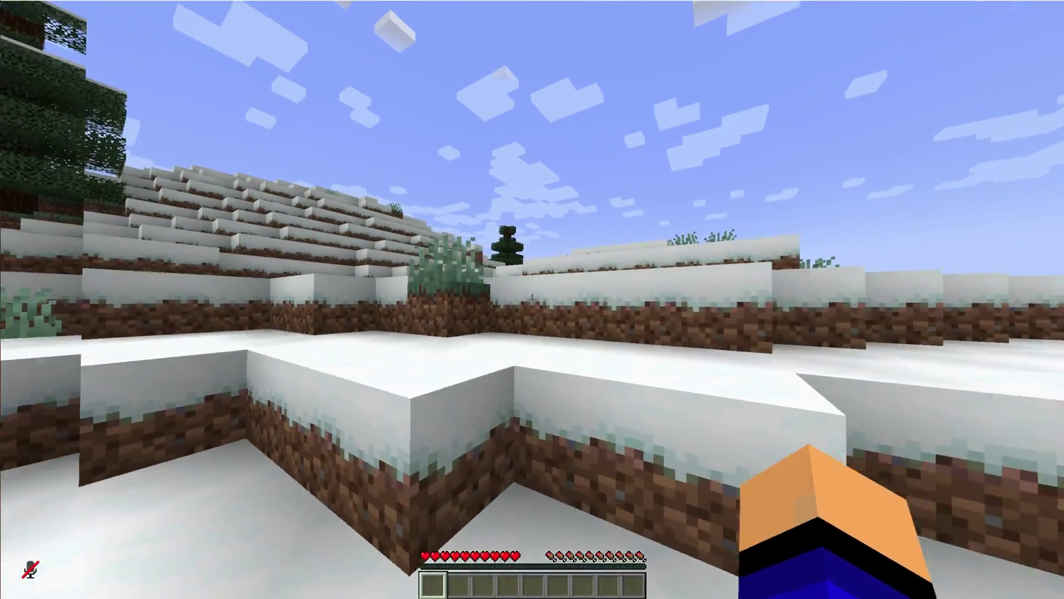
key(w)
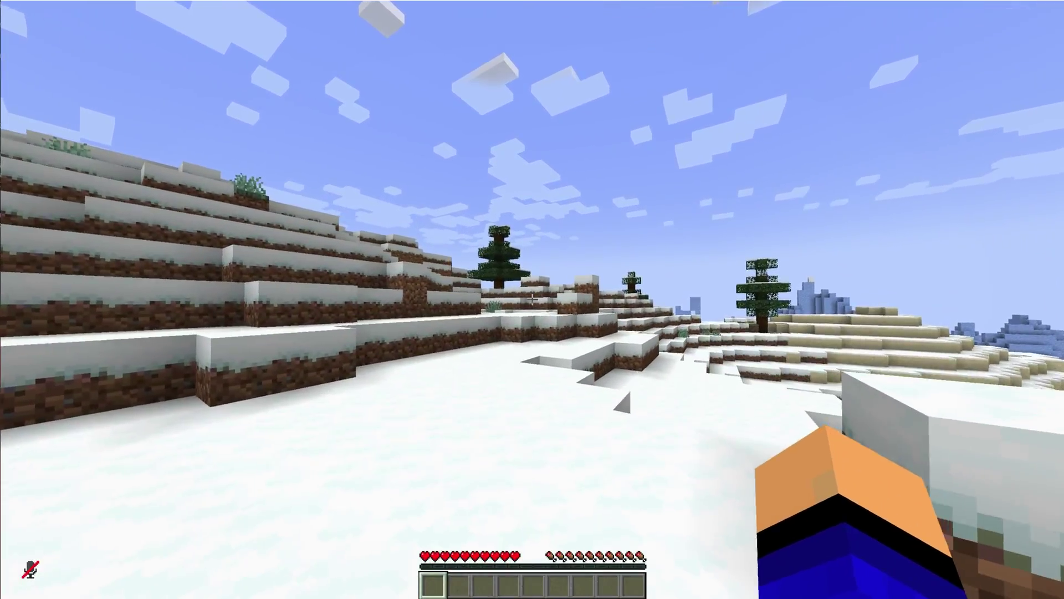
key(Escape)
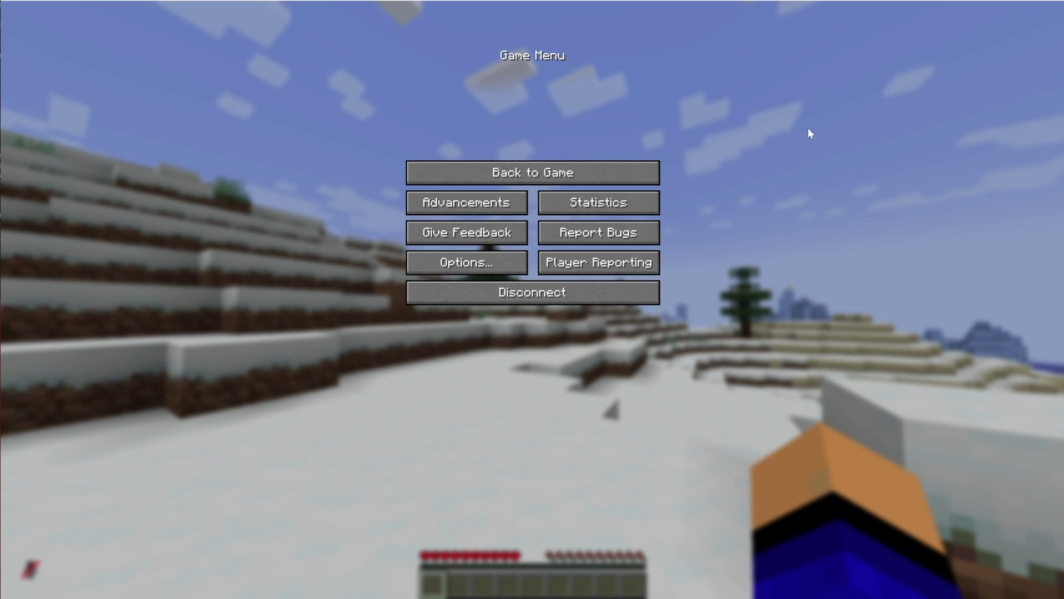
Unpause Minecraft and walk the player forward across the snowy hills of the server world
key(Escape)
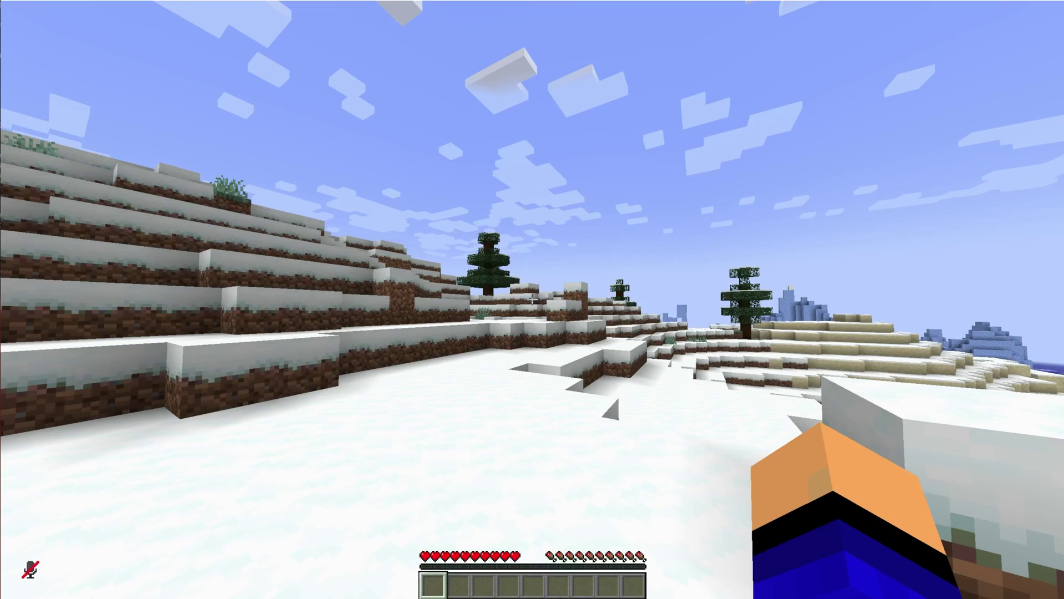
key(w)
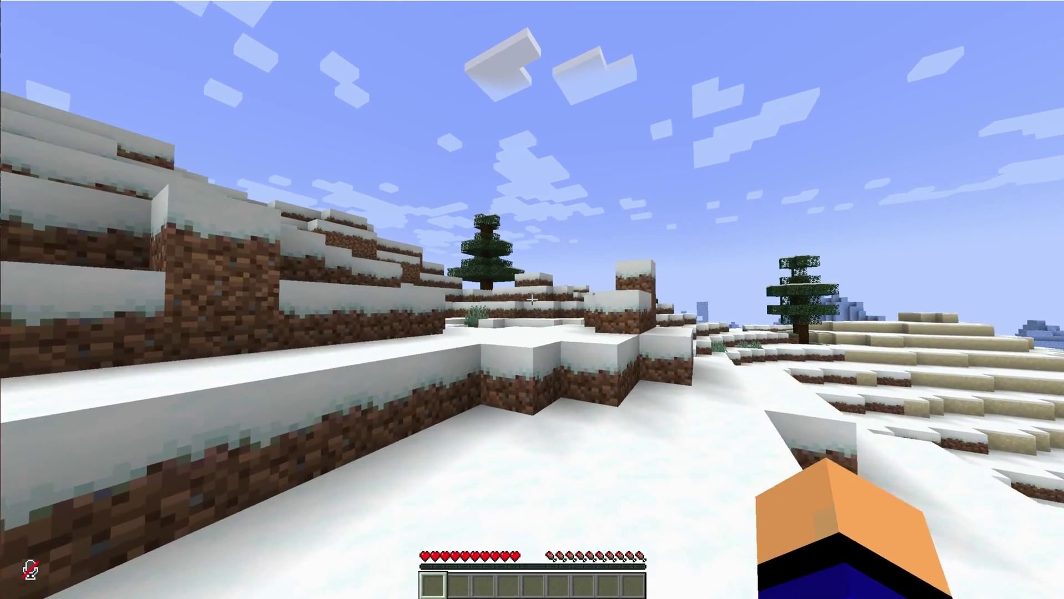
key(w)
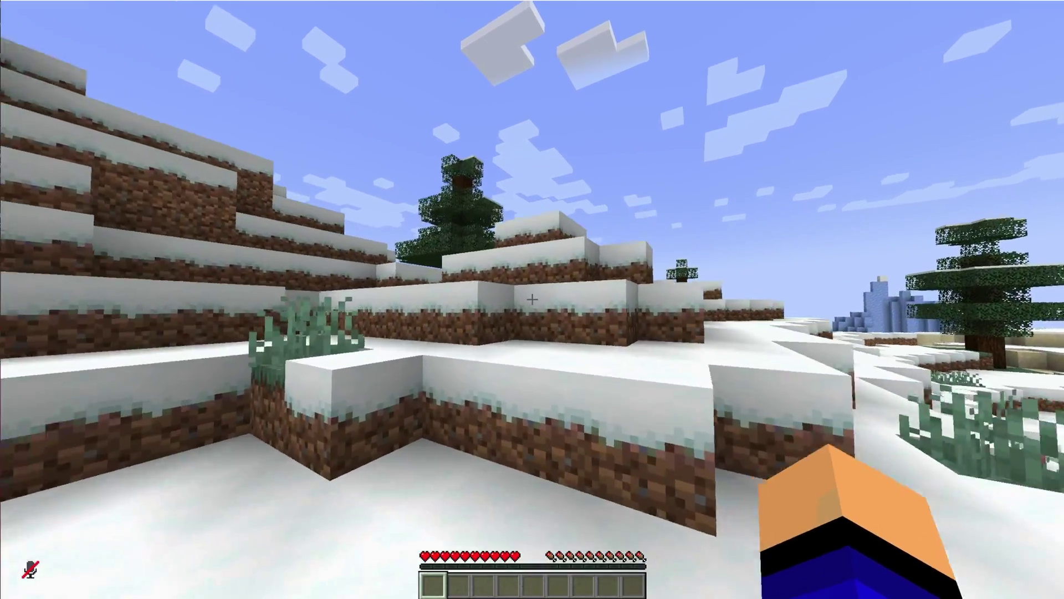